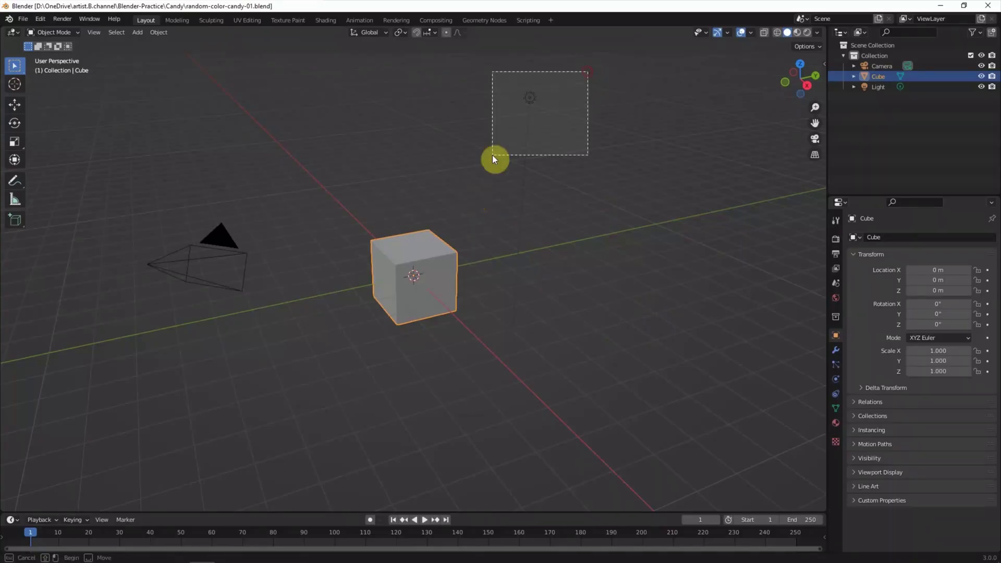
Step: Replace the default camera, light and cube with a UV sphere named Candy
left_click_drag(590, 71, 96, 370)
key("Delete")
left_click(138, 33)
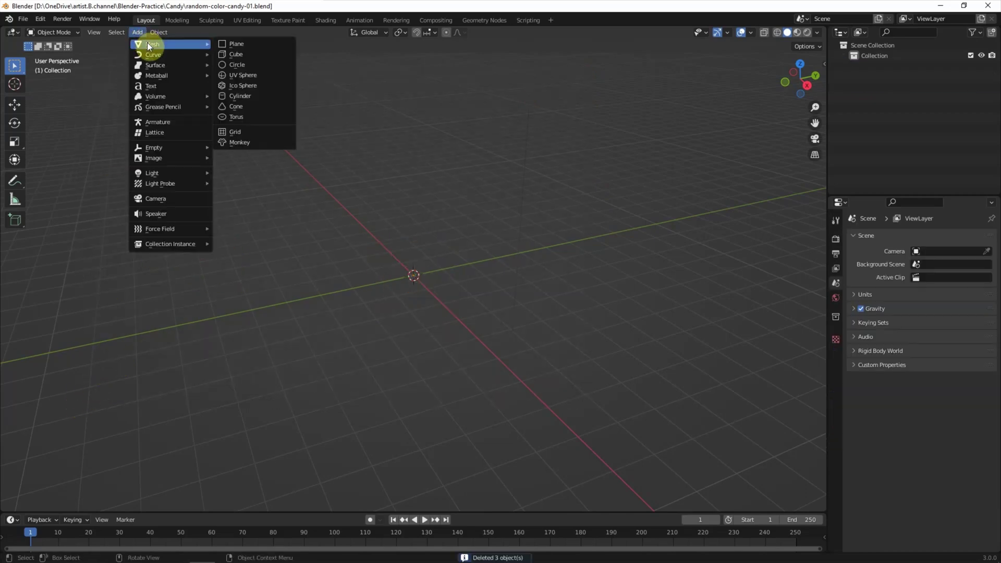
left_click(255, 74)
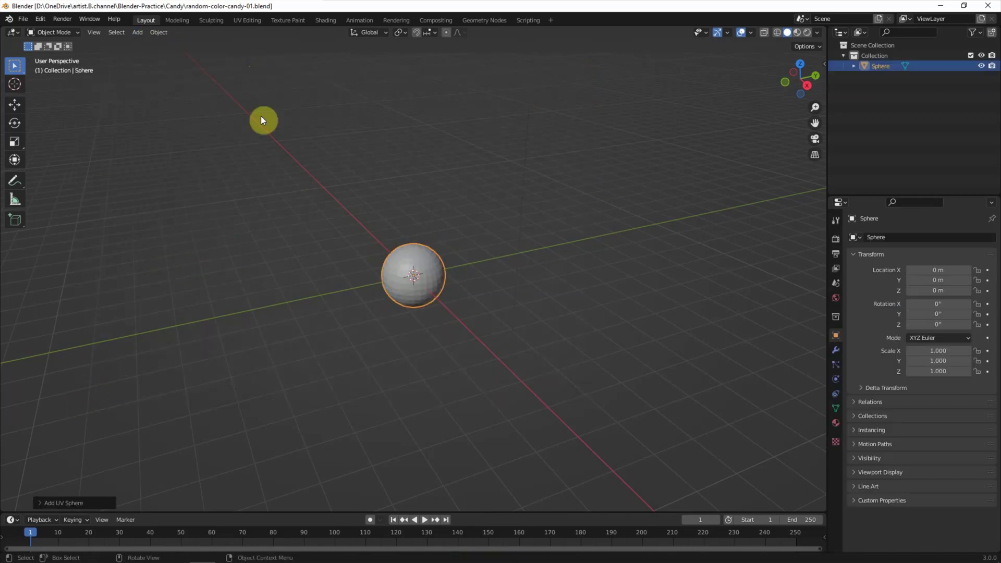
double_click(880, 66)
key("Return")
Step: Squash the sphere's vertices vertically in Edit Mode from the right view
scroll(505, 306, "up", 2)
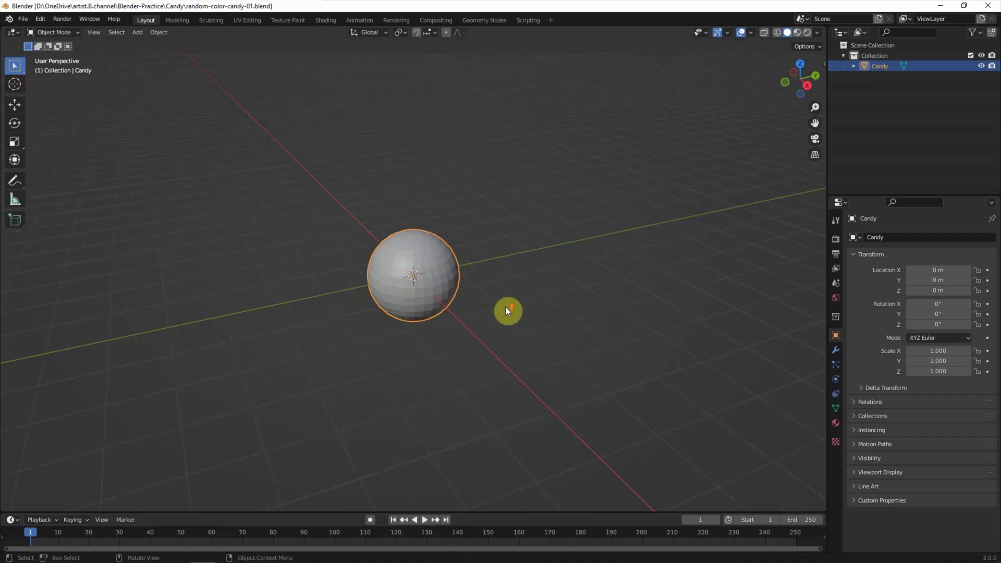
scroll(505, 307, "up", 2)
left_click(52, 32)
left_click(61, 58)
left_click(807, 85)
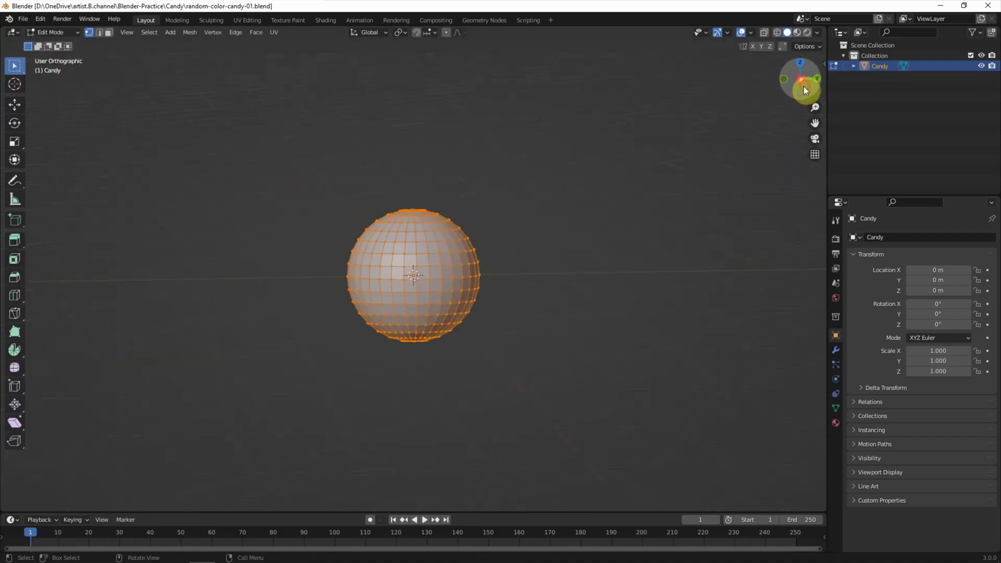
left_click(14, 145)
left_click_drag(414, 230, 415, 276)
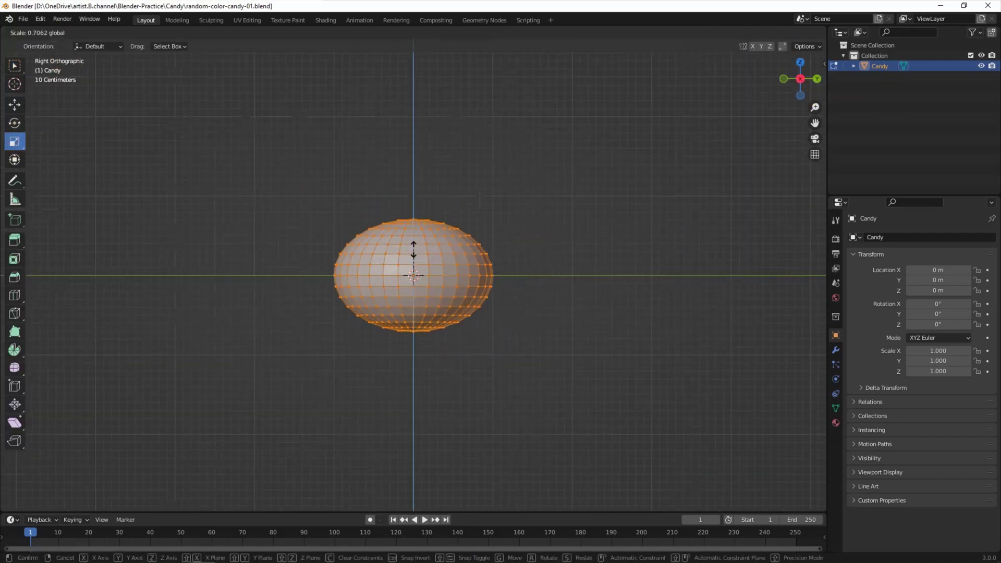
left_click(547, 201)
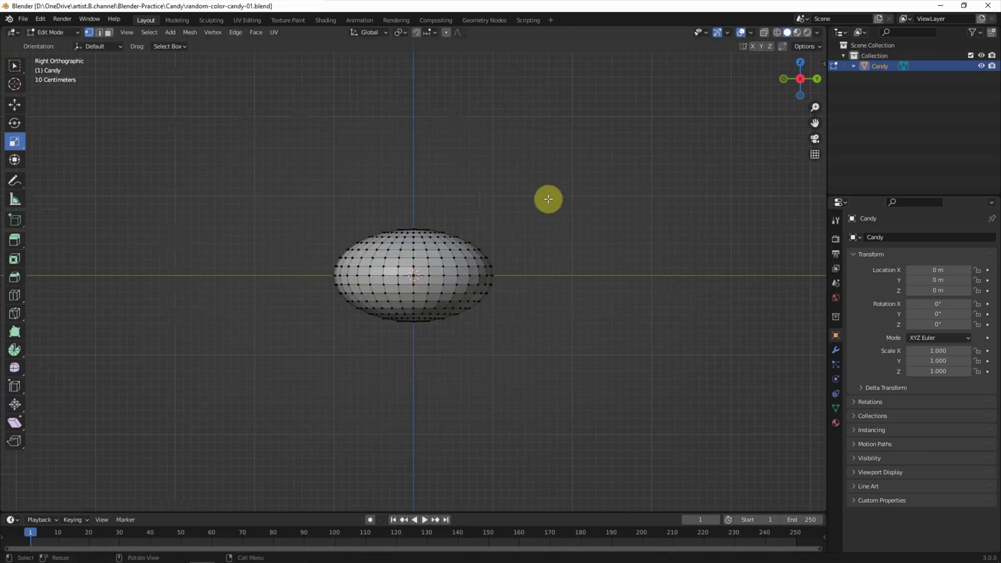
middle_click_drag(127, 85, 299, 214)
left_click(60, 32)
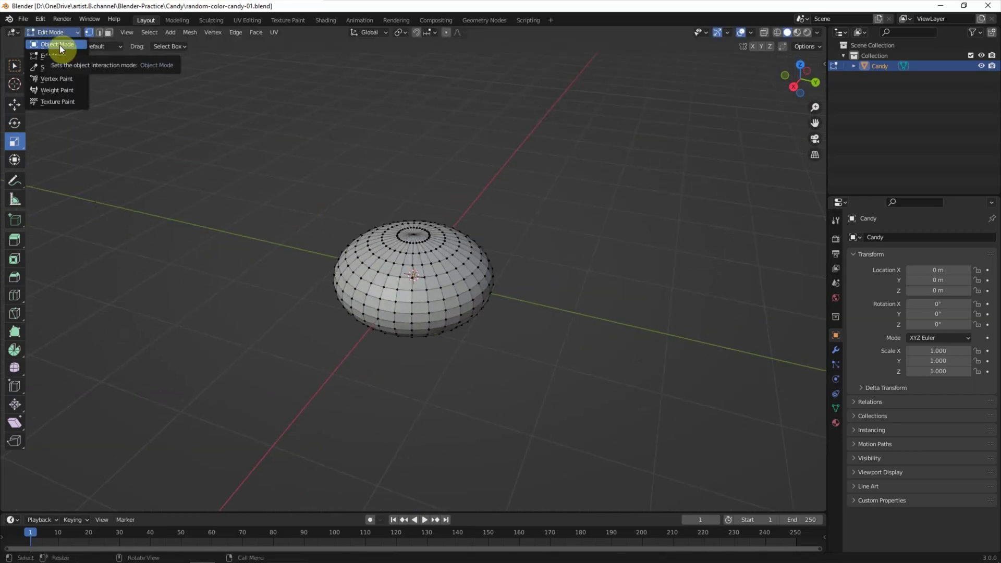
left_click(60, 45)
Step: Shade the flattened Candy smooth and bring up its modifier list
left_click(158, 32)
left_click(182, 250)
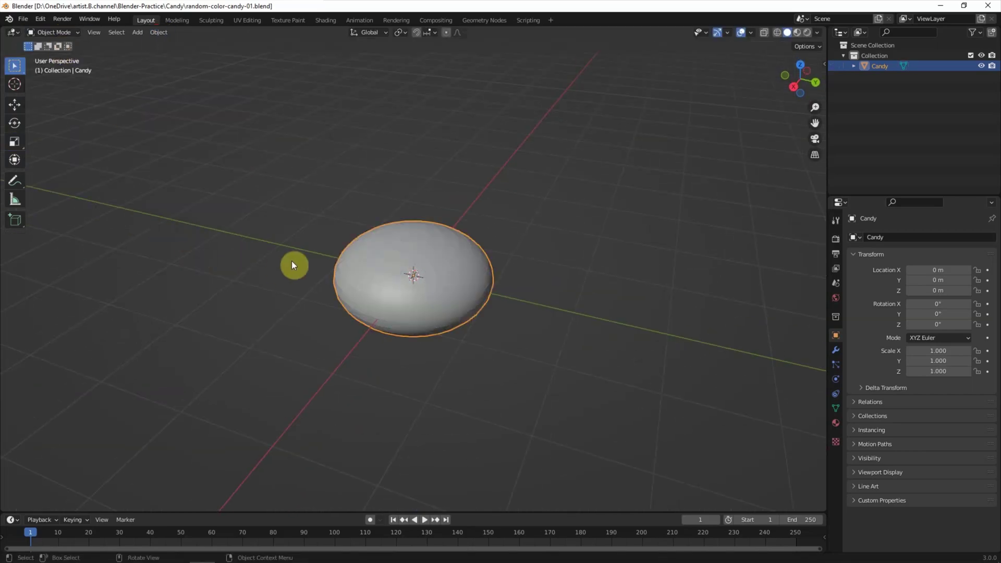
middle_click_drag(293, 251, 315, 267)
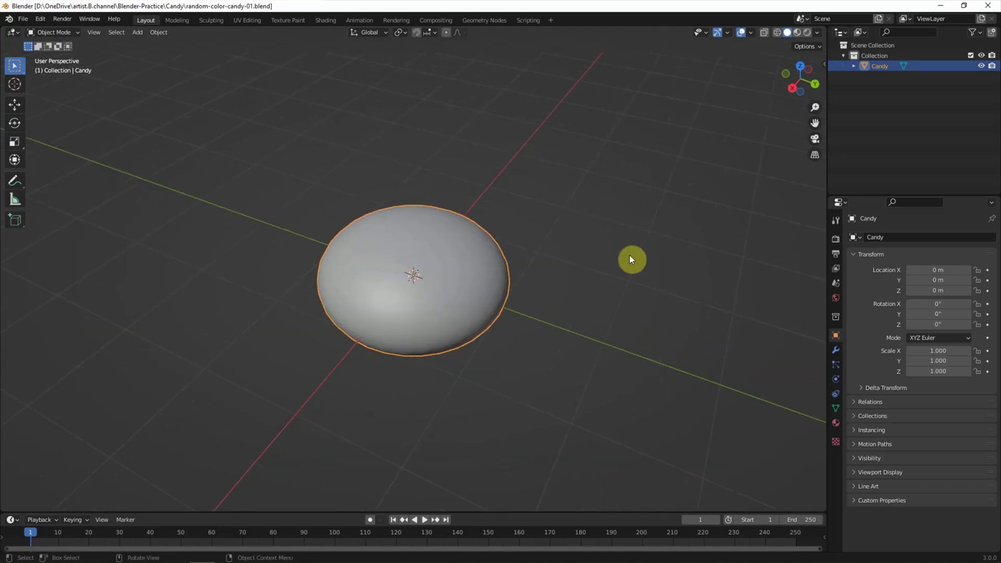
left_click(835, 350)
left_click(876, 237)
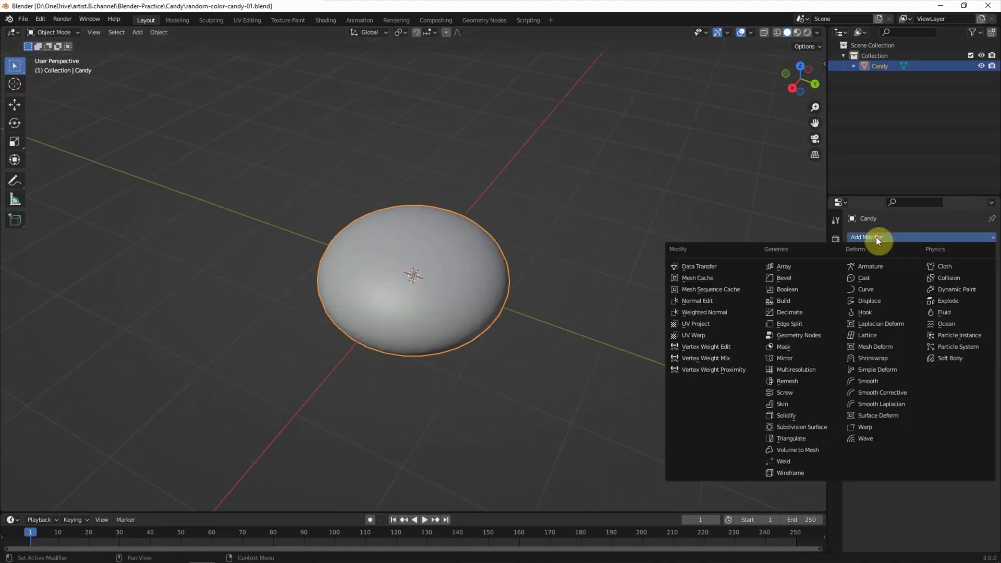
Step: Add an Array modifier with count 10 and relative offset 1.1 along X
left_click(809, 266)
mouse_move(970, 282)
left_mouse_down()
mouse_move(939, 279)
mouse_move(978, 286)
left_mouse_up()
middle_click_drag(580, 302, 568, 172)
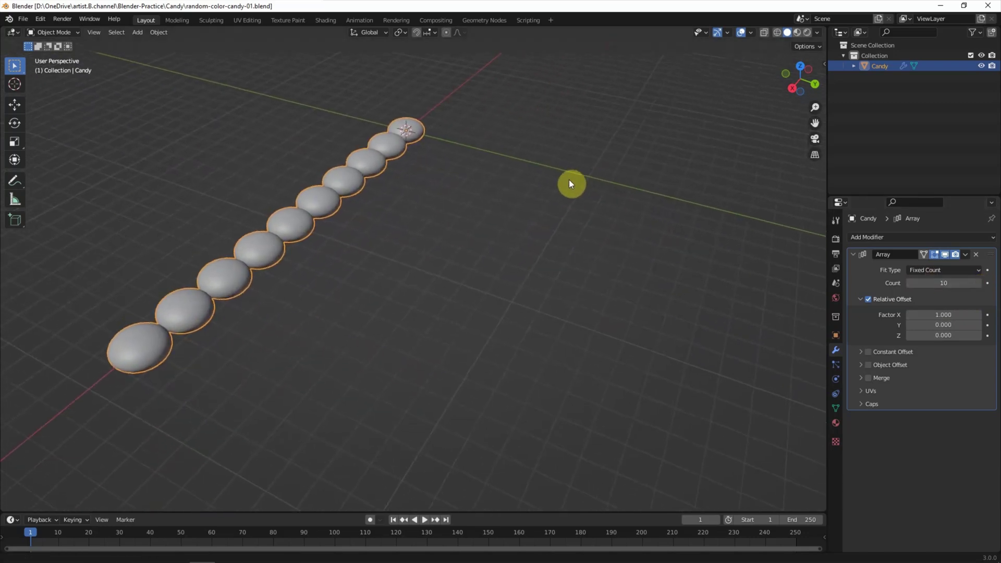
left_click_drag(975, 313, 980, 313)
mouse_move(547, 328)
middle_mouse_down()
mouse_move(494, 320)
mouse_move(516, 313)
middle_mouse_up()
left_click(853, 254)
Step: Add a second Array with X offset 0, Y offset 1.1 and count 10
left_click(886, 237)
left_click(806, 264)
scroll(806, 264, "down", 3)
scroll(675, 283, "down", 1)
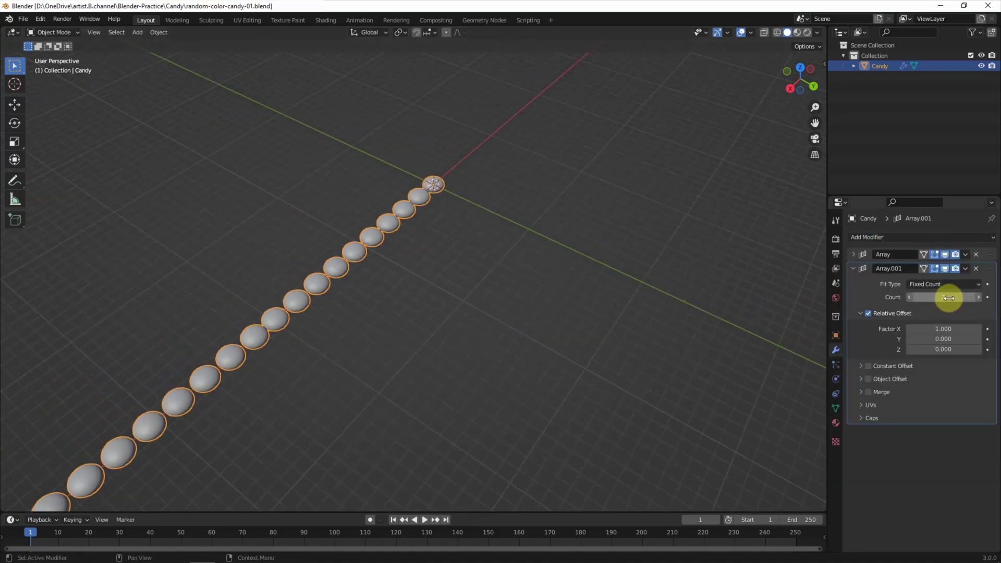
type("0")
key("Return")
double_click(946, 338)
type("1")
key("Return")
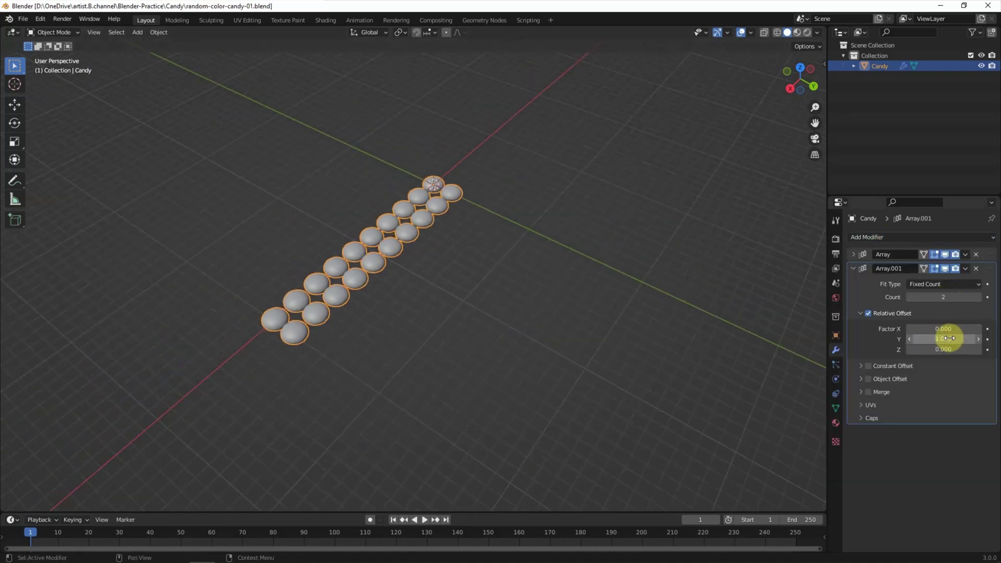
left_click(977, 339)
left_click(977, 297)
left_click(977, 297)
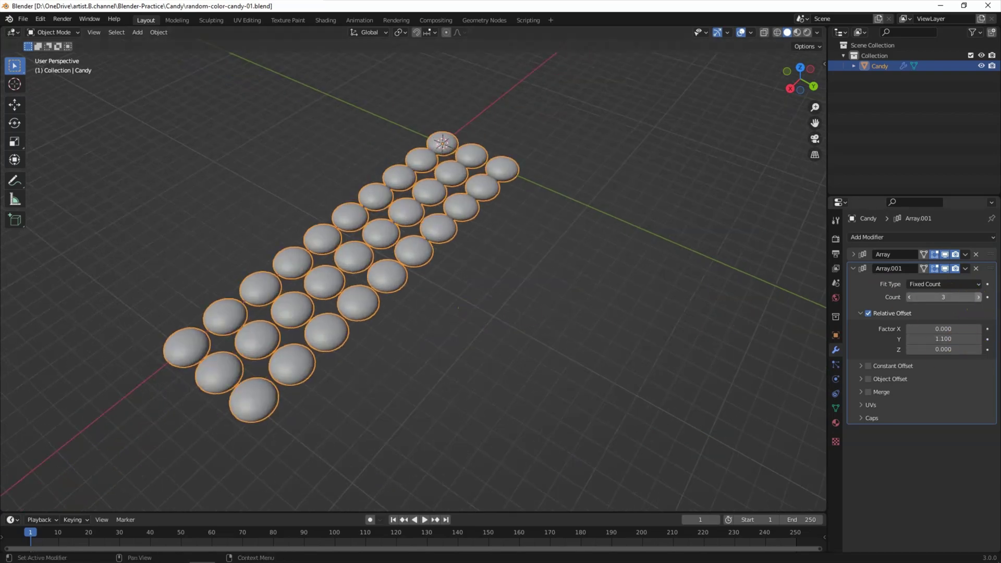
left_click(977, 298)
left_click(976, 297)
left_click(977, 297)
mouse_move(717, 309)
middle_mouse_down()
mouse_move(555, 151)
mouse_move(636, 238)
mouse_move(693, 272)
middle_mouse_up()
left_click(852, 271)
Step: Add a third Array with X offset 0, Z offset 1.1 and count 10
left_click(872, 236)
left_click(821, 266)
left_click(936, 342)
key("Return")
left_click(965, 363)
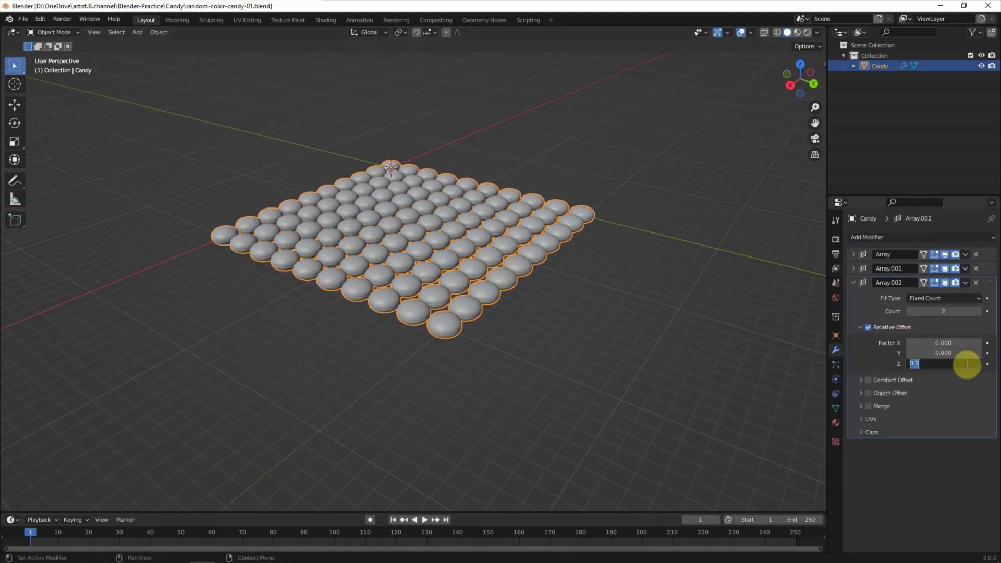
type("1")
key("Return")
left_click(977, 364)
left_click(977, 312)
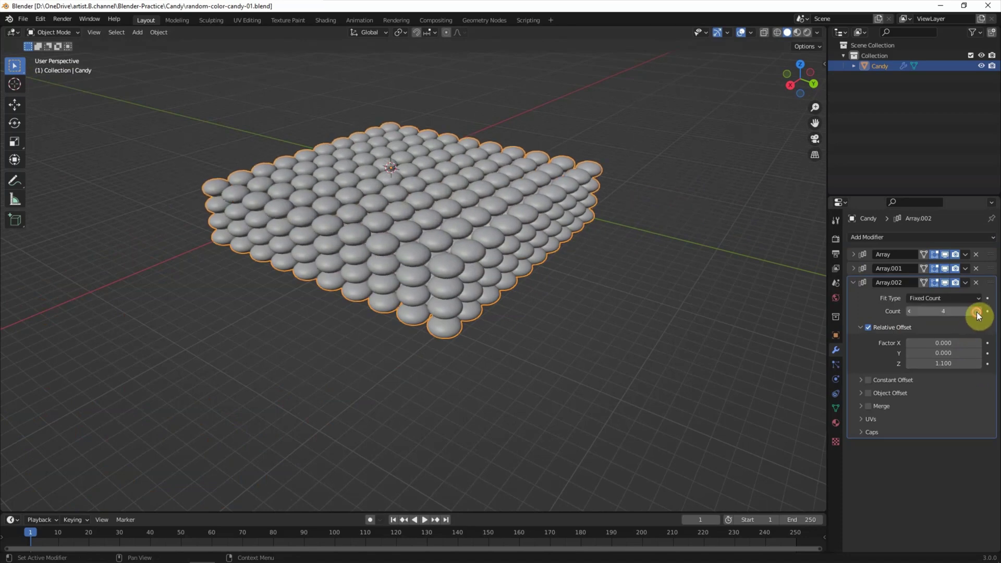
left_click(978, 311)
left_click(978, 311)
middle_click_drag(598, 272, 692, 322)
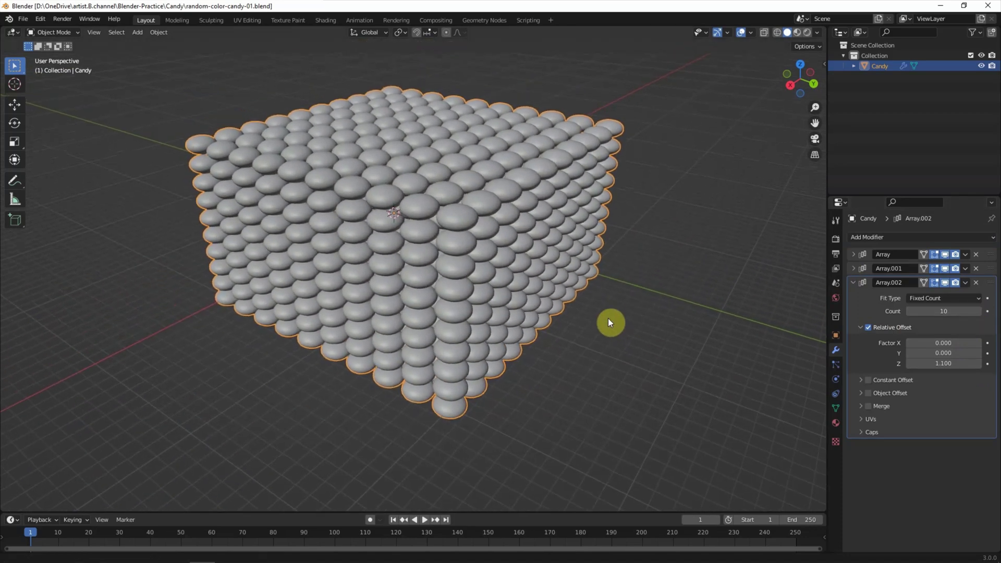
left_click(666, 421)
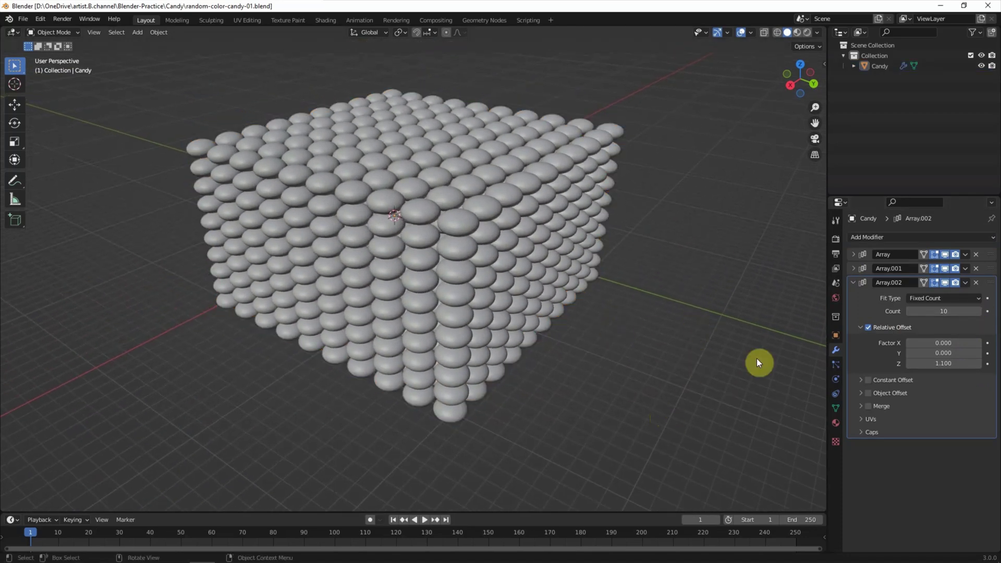
Step: Apply all three Array modifiers and set the block's geometry to origin
left_click(854, 282)
left_click(964, 255)
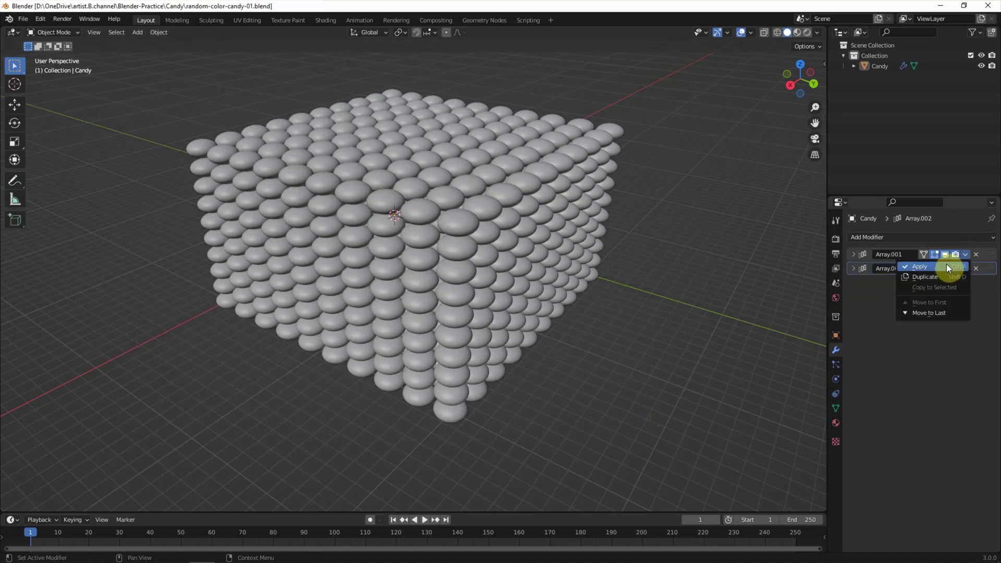
left_click(946, 263)
middle_click_drag(487, 325, 595, 312)
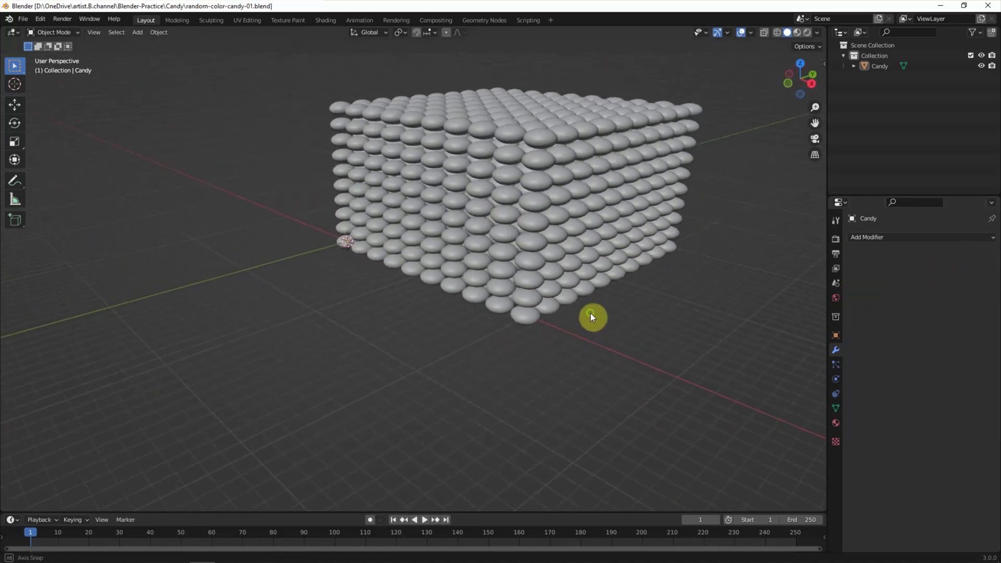
left_click(378, 196)
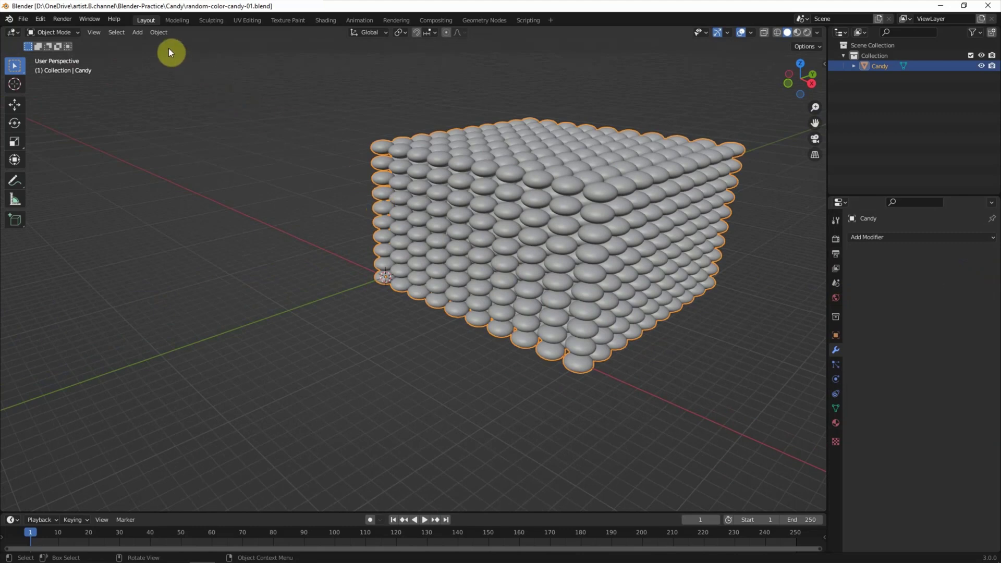
left_click(159, 32)
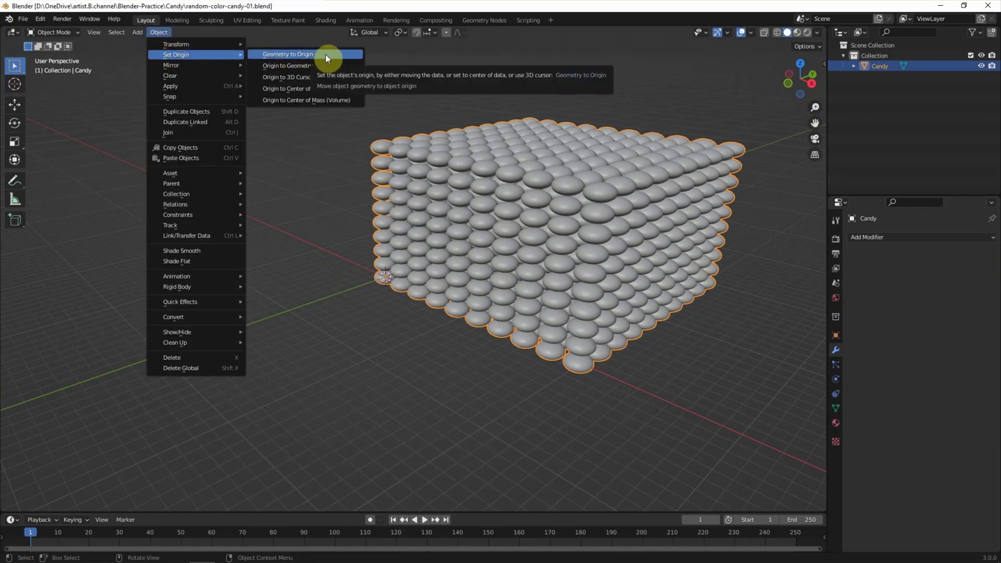
left_click(324, 54)
Step: Separate the mesh by loose parts into individual Candy objects in Edit Mode
scroll(386, 146, "down", 2)
left_click(58, 33)
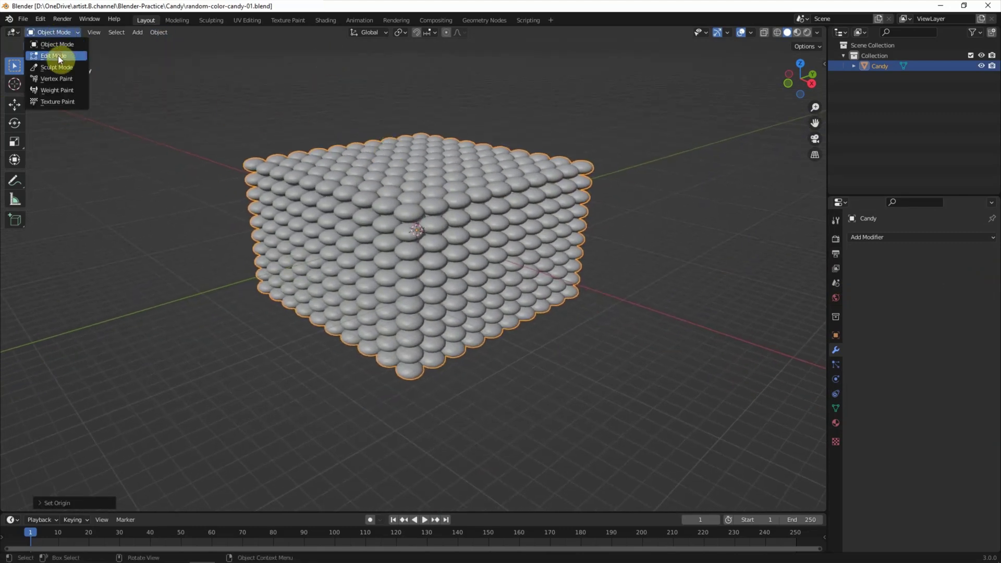
left_click(58, 55)
left_click(190, 33)
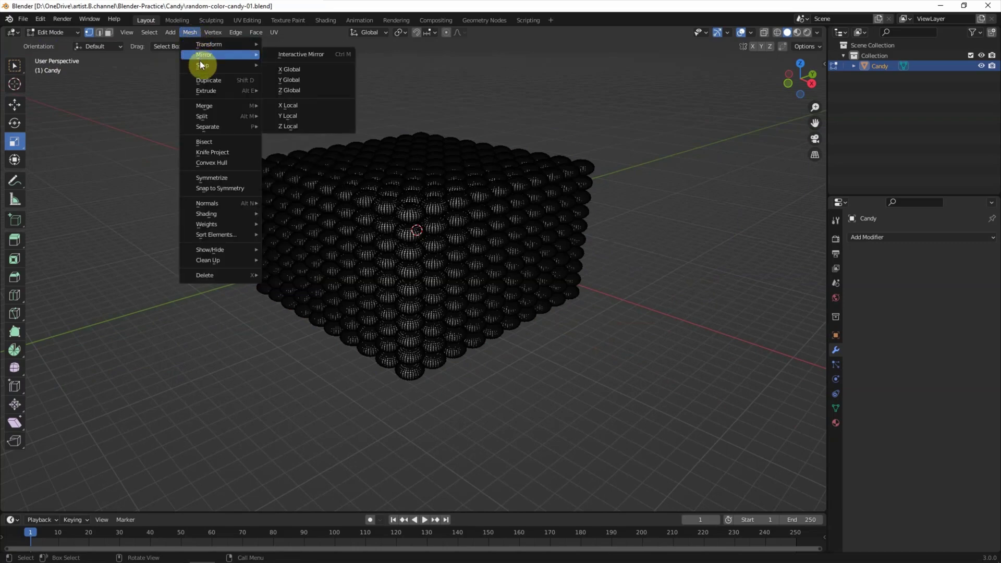
mouse_move(208, 126)
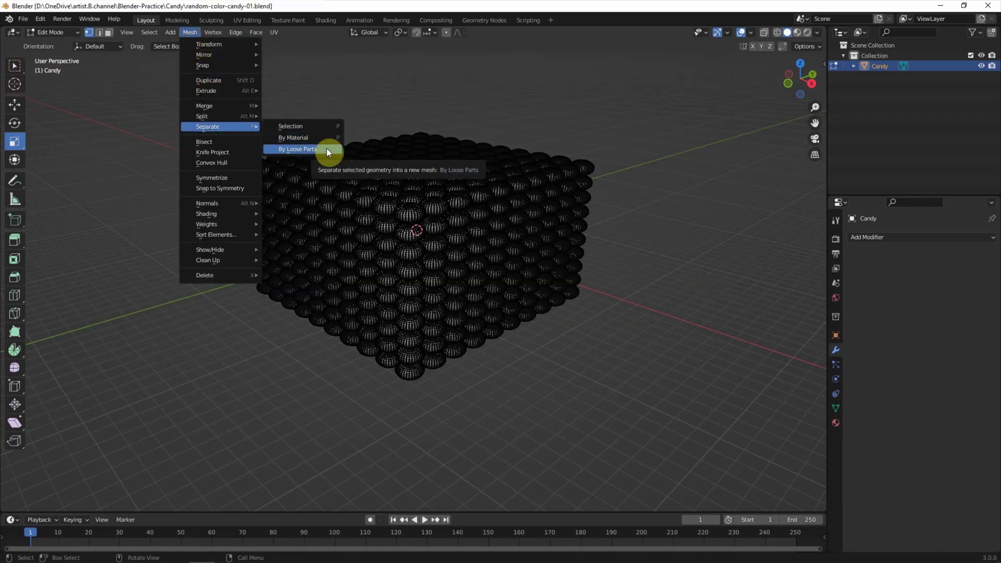
left_click(327, 149)
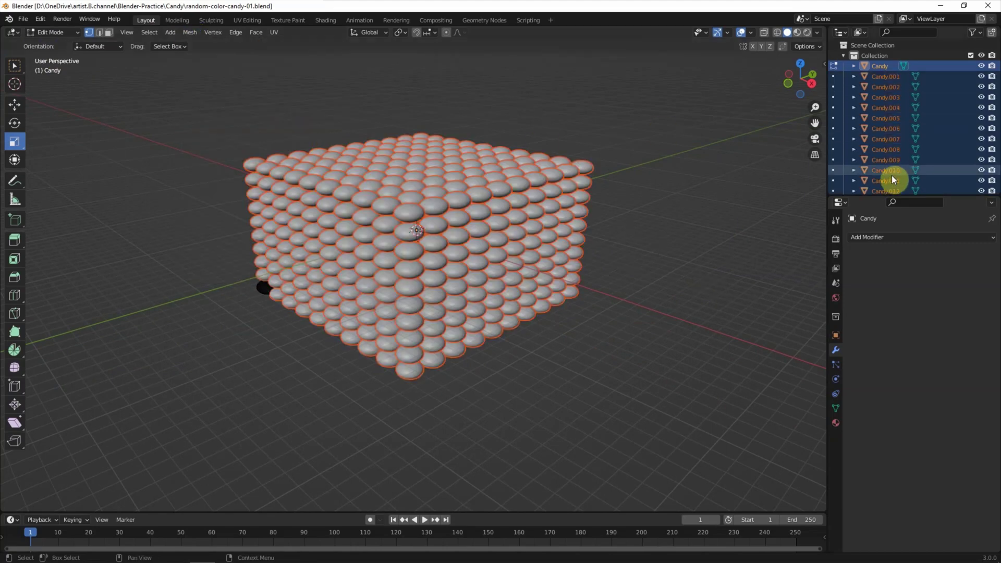
scroll(893, 173, "down", 15)
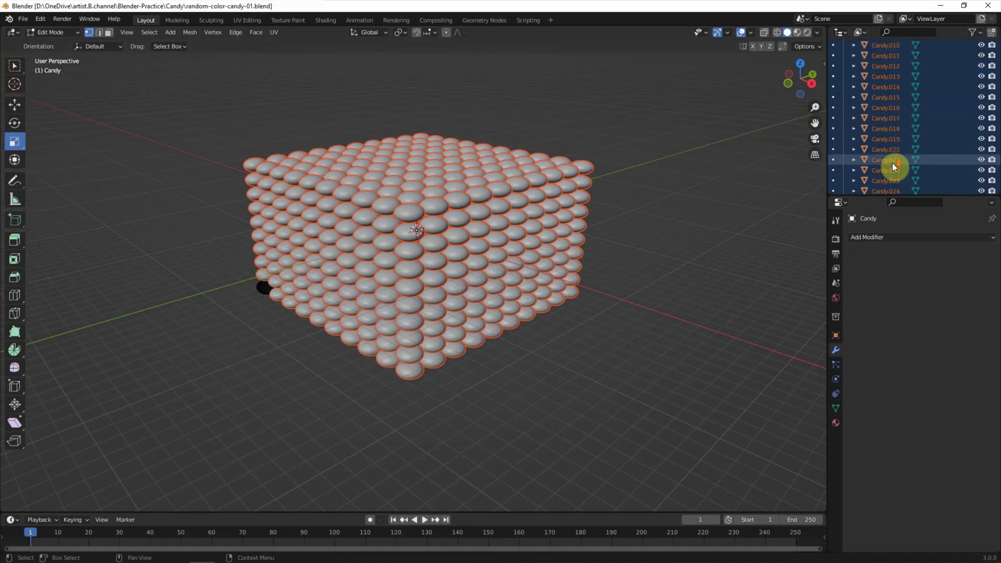
scroll(893, 163, "up", 15)
left_click(57, 32)
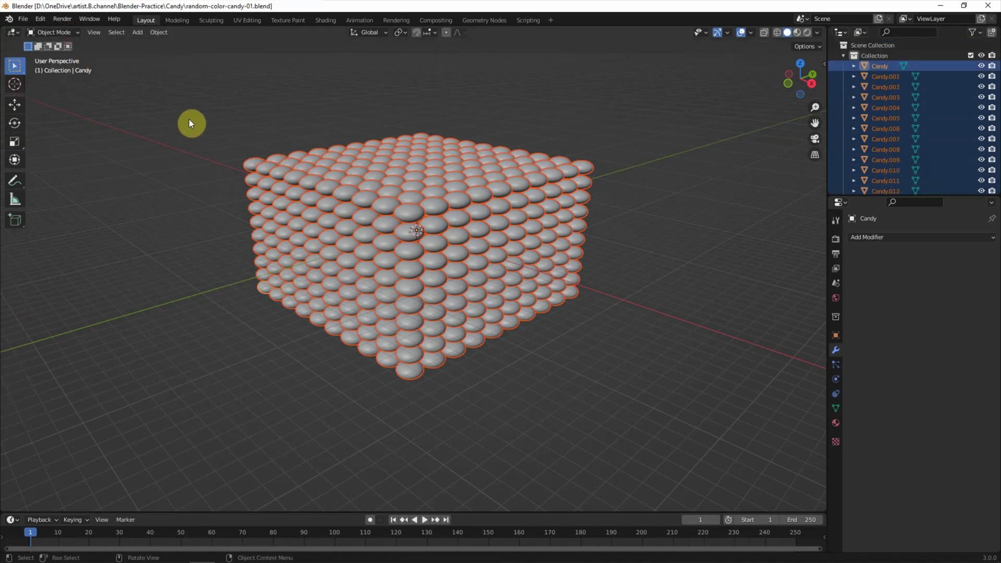
Step: Randomize Transform with 2.3 m location and scale 1.03, 1.03, 0.97, then deselect
left_click(158, 32)
mouse_move(176, 44)
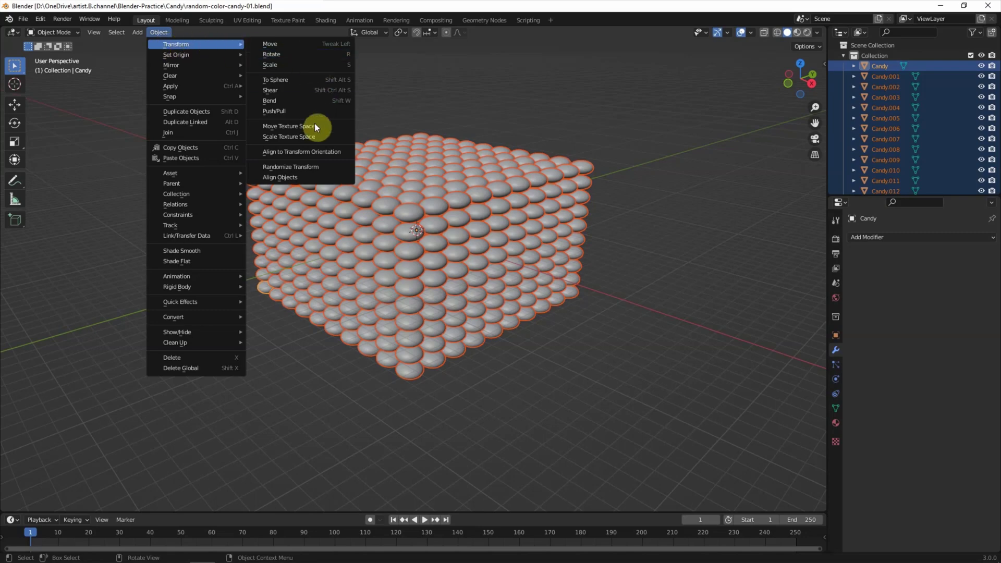
left_click(336, 167)
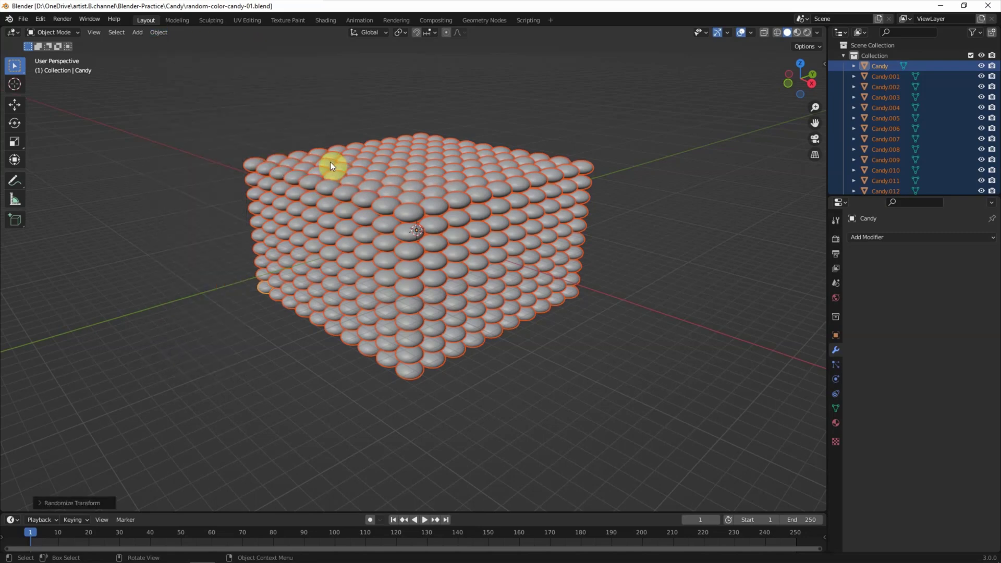
left_click(37, 500)
mouse_move(99, 381)
left_mouse_down()
mouse_move(157, 380)
mouse_move(116, 380)
mouse_move(156, 390)
mouse_move(127, 402)
mouse_move(146, 445)
mouse_move(123, 445)
left_mouse_up()
left_click(172, 481)
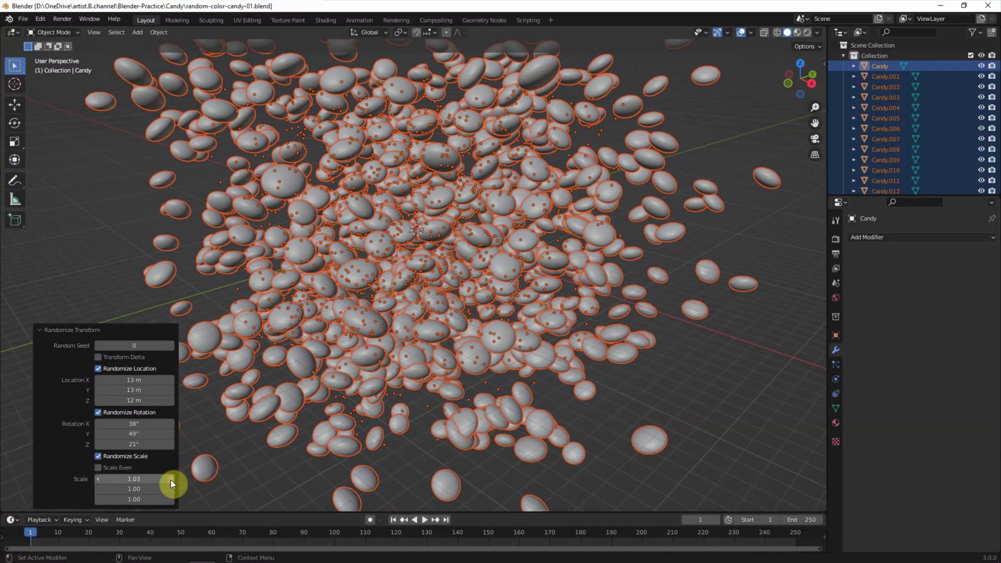
left_click(98, 500)
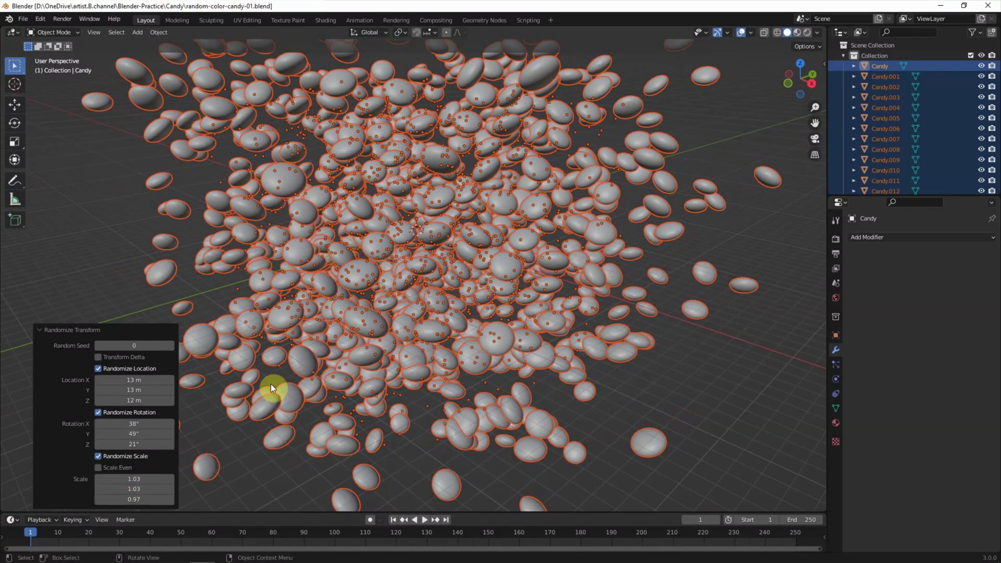
left_click(639, 362)
scroll(503, 311, "up", 5)
mouse_move(449, 287)
middle_mouse_down()
mouse_move(521, 289)
mouse_move(508, 298)
mouse_move(504, 274)
mouse_move(421, 262)
mouse_move(401, 225)
mouse_move(391, 230)
mouse_move(402, 228)
mouse_move(406, 251)
mouse_move(326, 239)
mouse_move(346, 219)
mouse_move(416, 262)
mouse_move(391, 257)
mouse_move(409, 311)
mouse_move(355, 258)
mouse_move(364, 296)
middle_mouse_up()
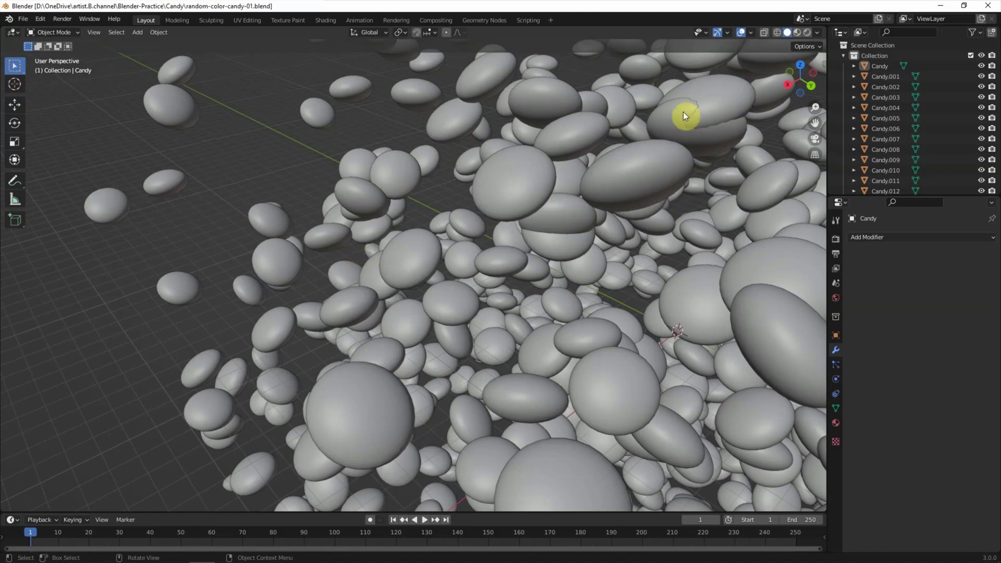
Step: Move three overlapping candies, upper right, left side and right, into free spots
key("g")
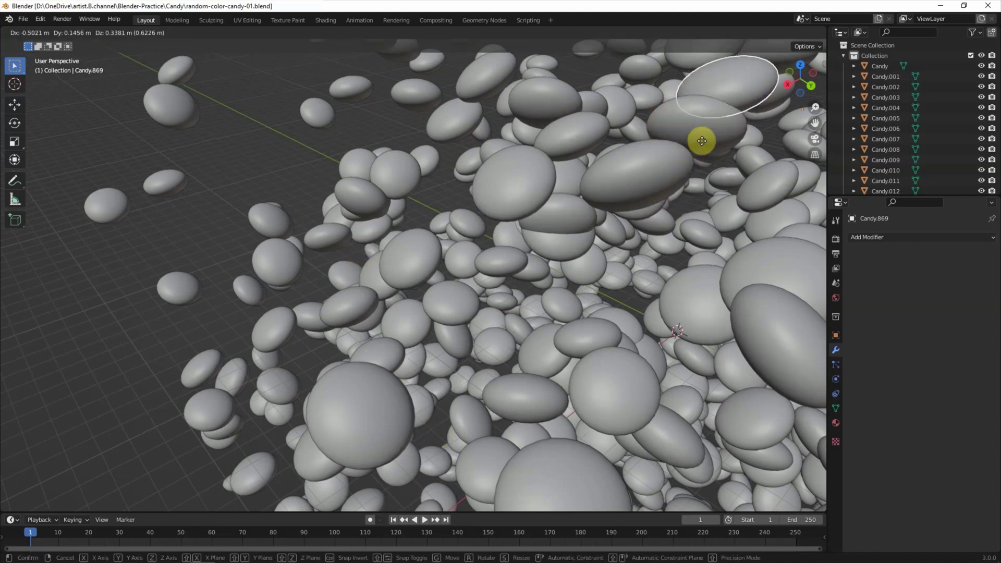
left_click(696, 216)
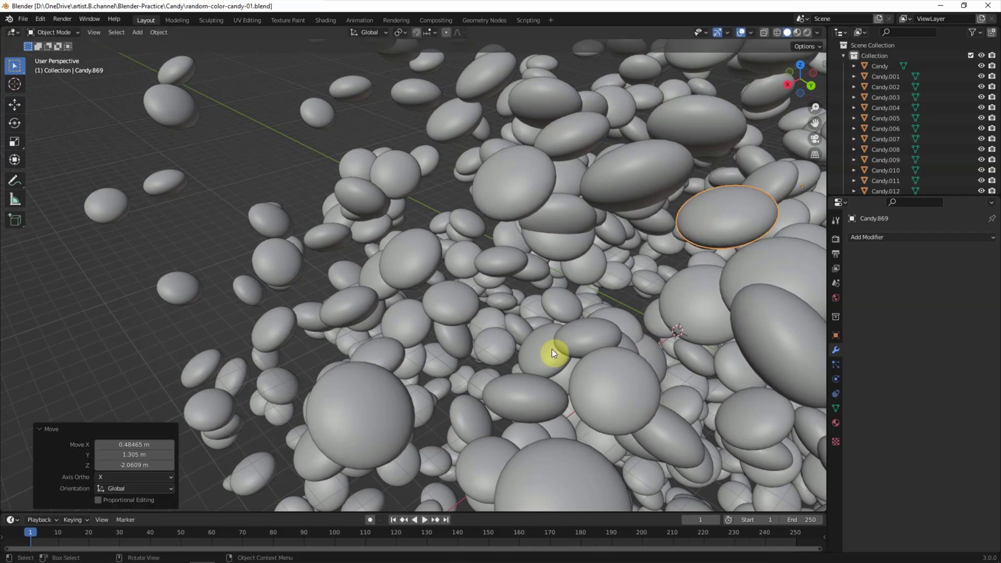
left_click(330, 354)
key("g")
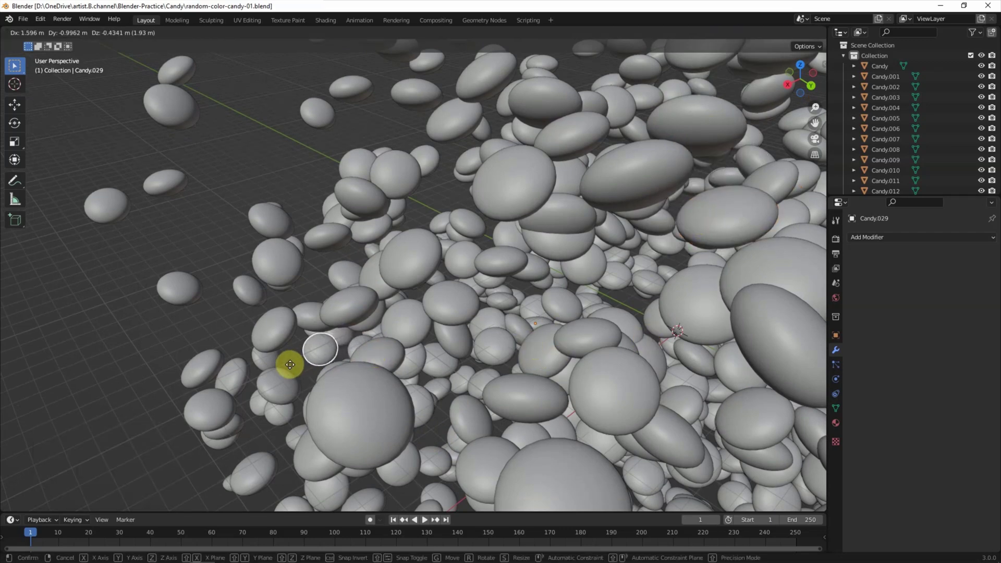
left_click(287, 292)
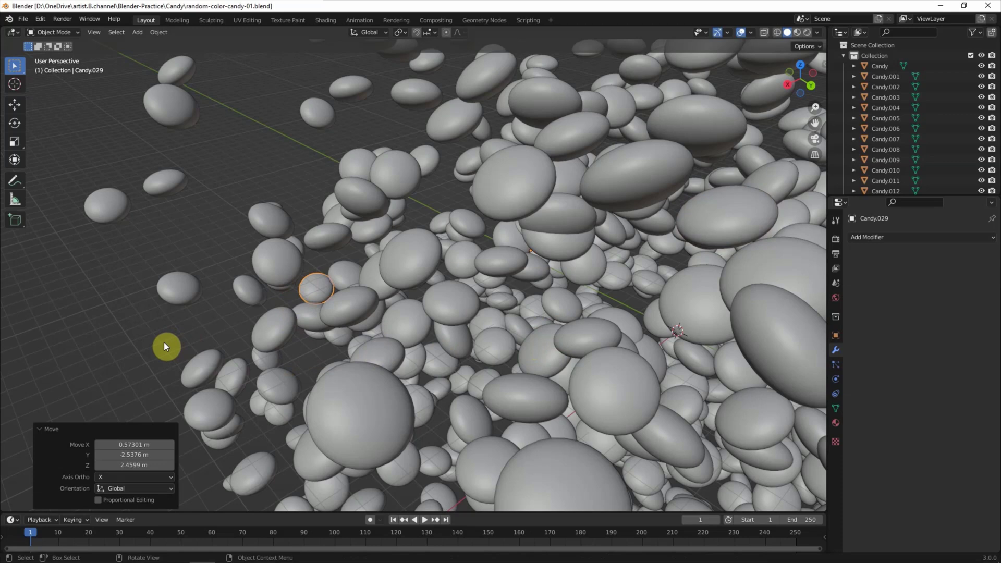
left_click(629, 336)
key("g")
left_click(640, 280)
Step: Reposition an upper-middle candy, then make the bottom editor area taller
left_click(571, 218)
key("g")
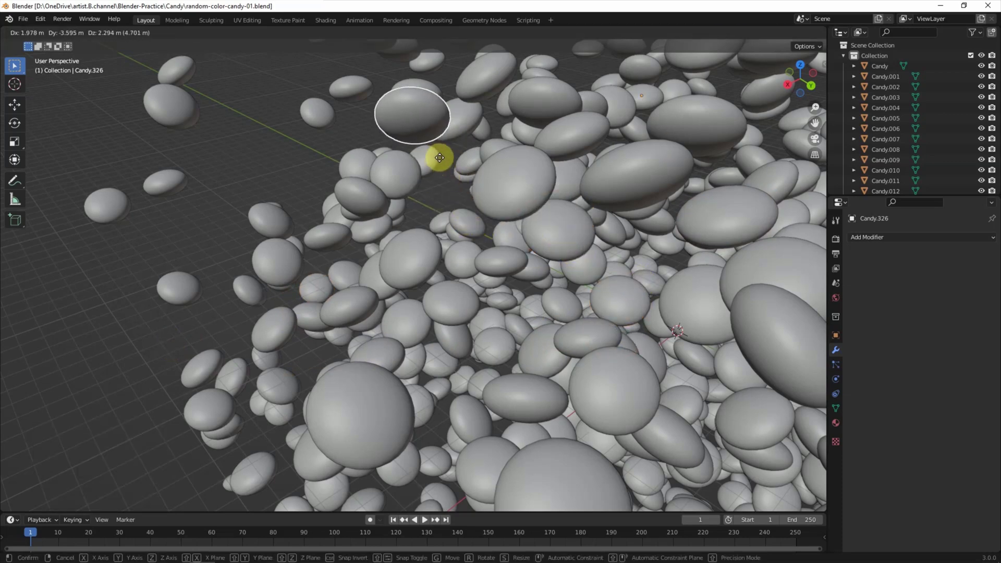
left_click(440, 157)
key("g")
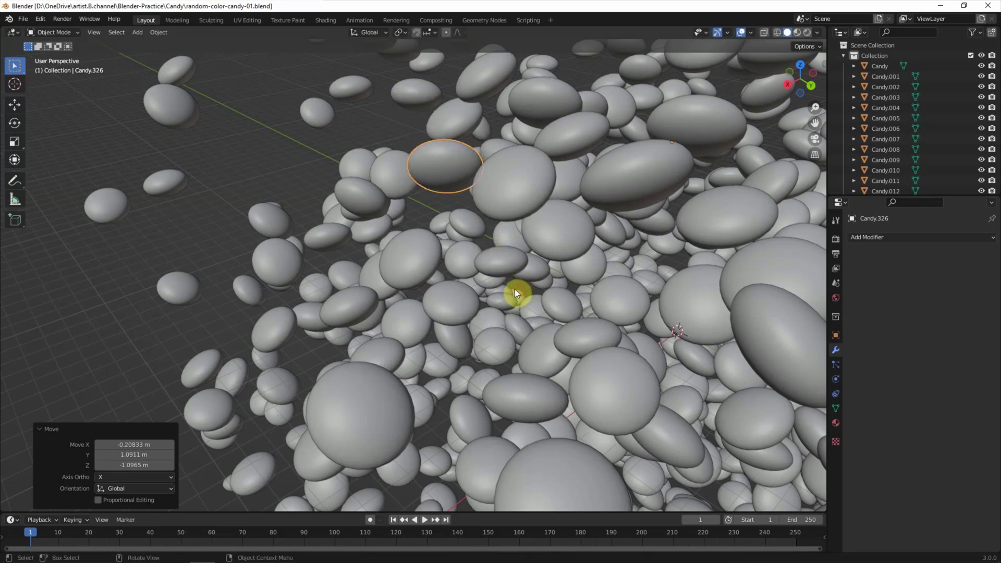
right_click(519, 291)
left_click(215, 248)
left_click_drag(263, 512, 283, 329)
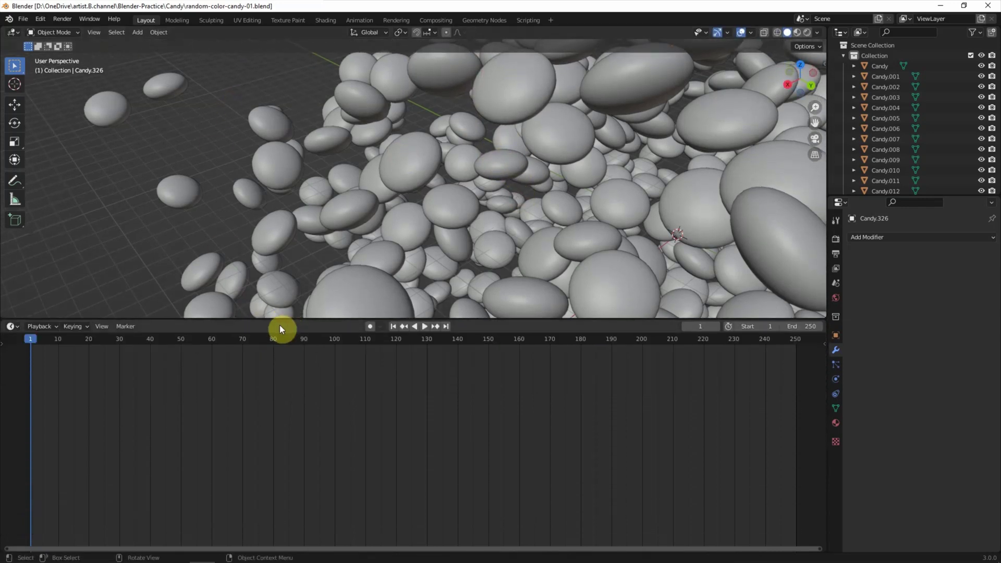
Step: Turn the lower area into a Shader Editor and give all selected candies a new material
left_click(12, 326)
left_click(36, 399)
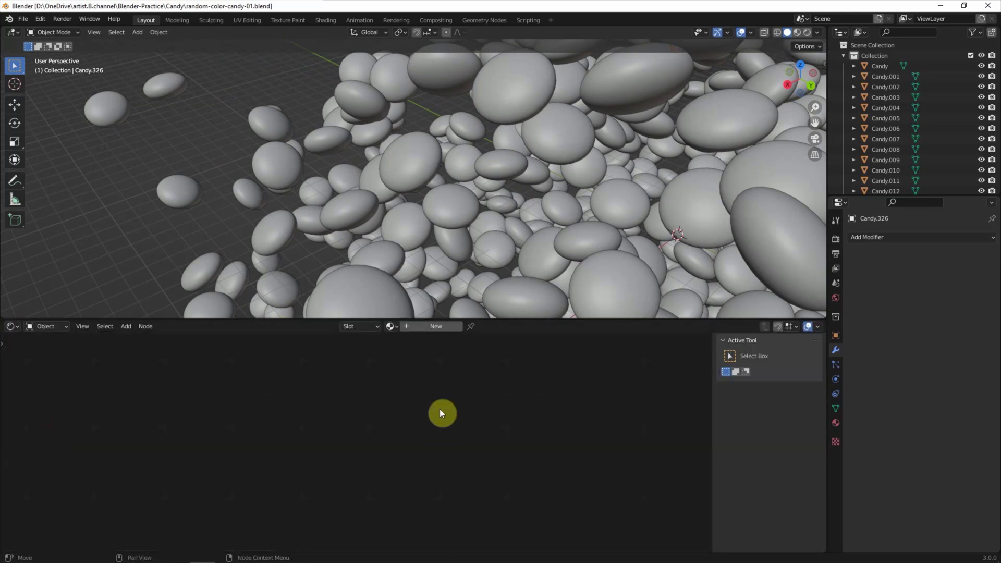
right_click(880, 53)
left_click(858, 121)
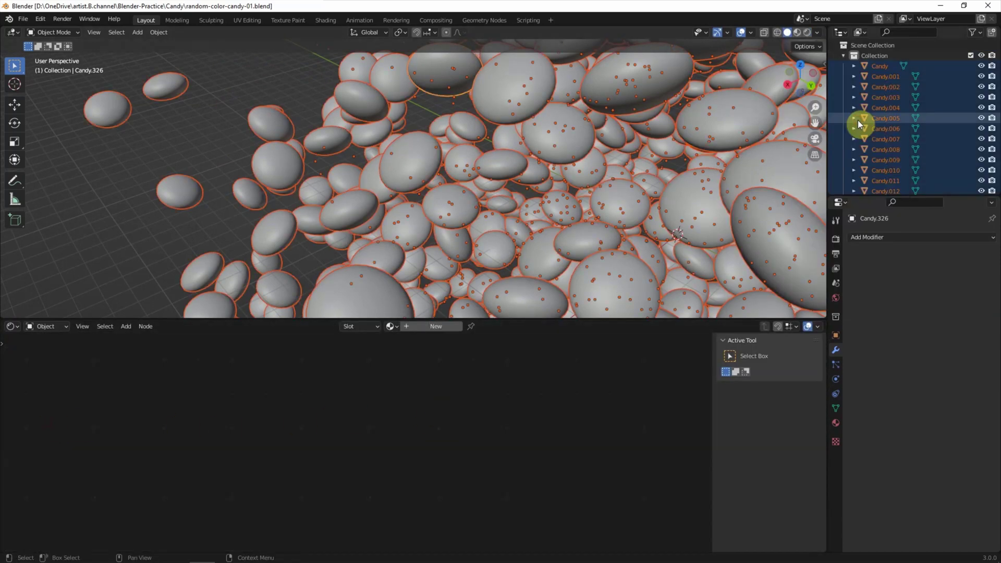
left_click(834, 424)
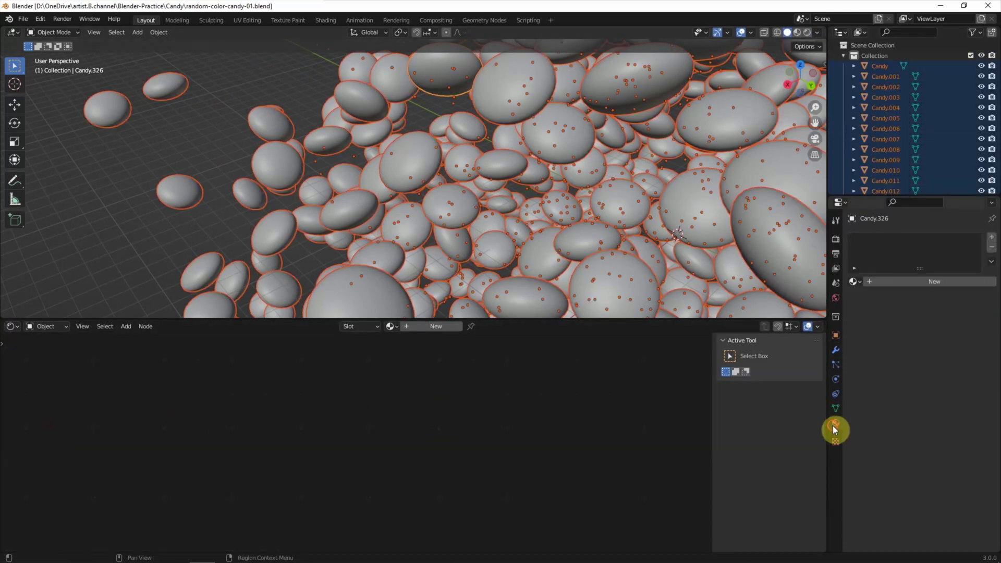
left_click(920, 282)
Step: Preview materials in the viewport and copy the orange material to all selected candies
scroll(359, 463, "up", 3)
middle_click_drag(360, 463, 528, 408)
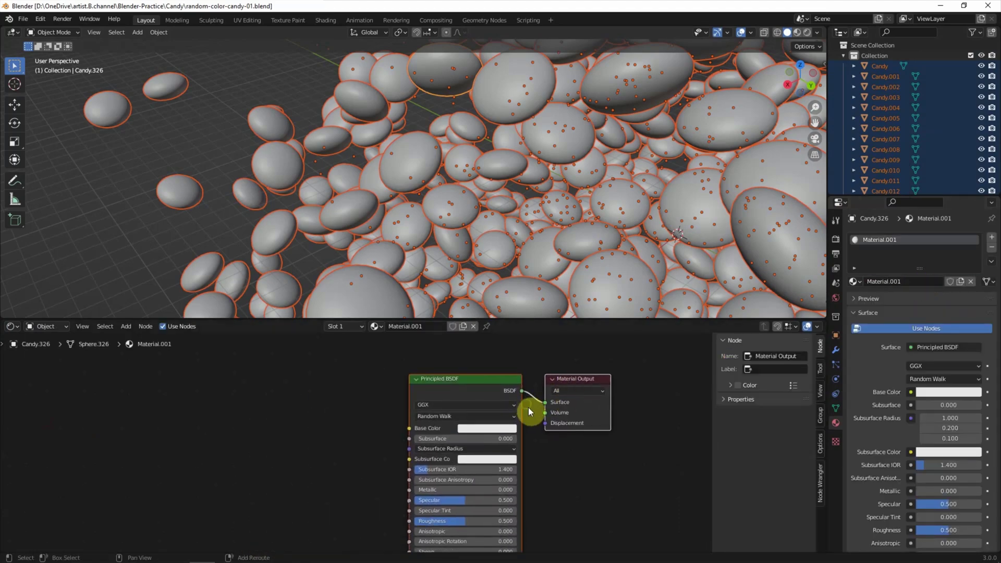
scroll(527, 408, "up", 1)
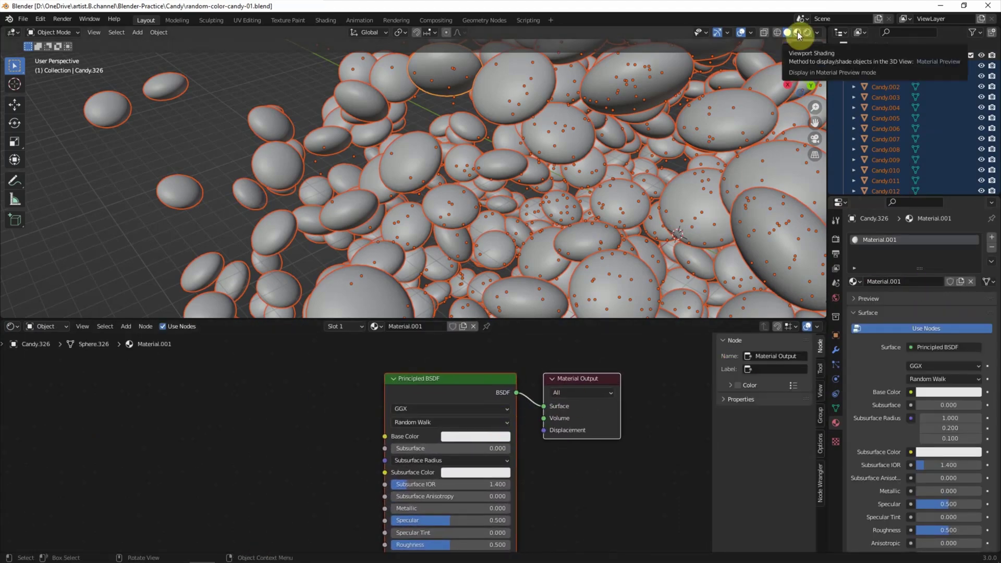
left_click(797, 33)
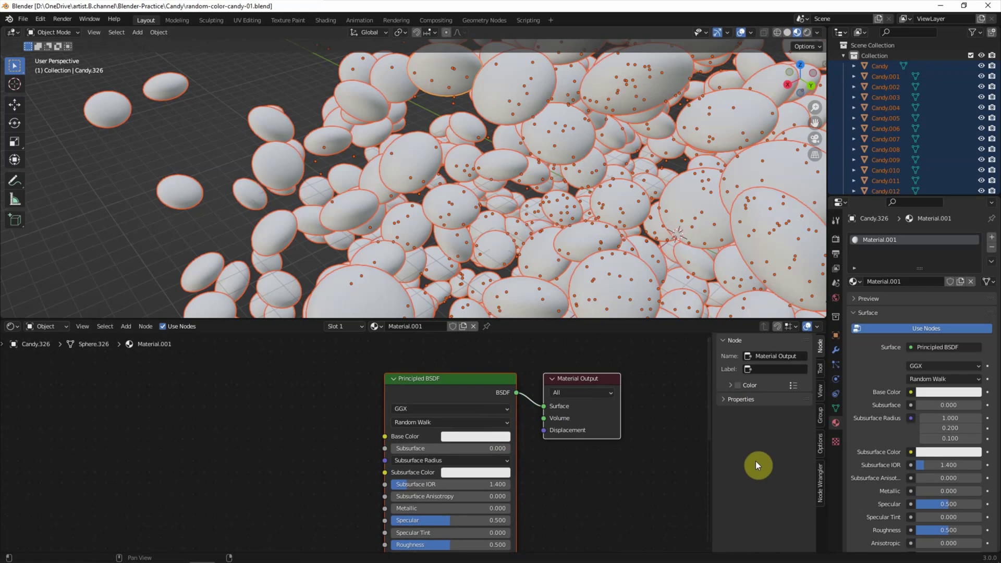
left_click(924, 390)
left_click(924, 303)
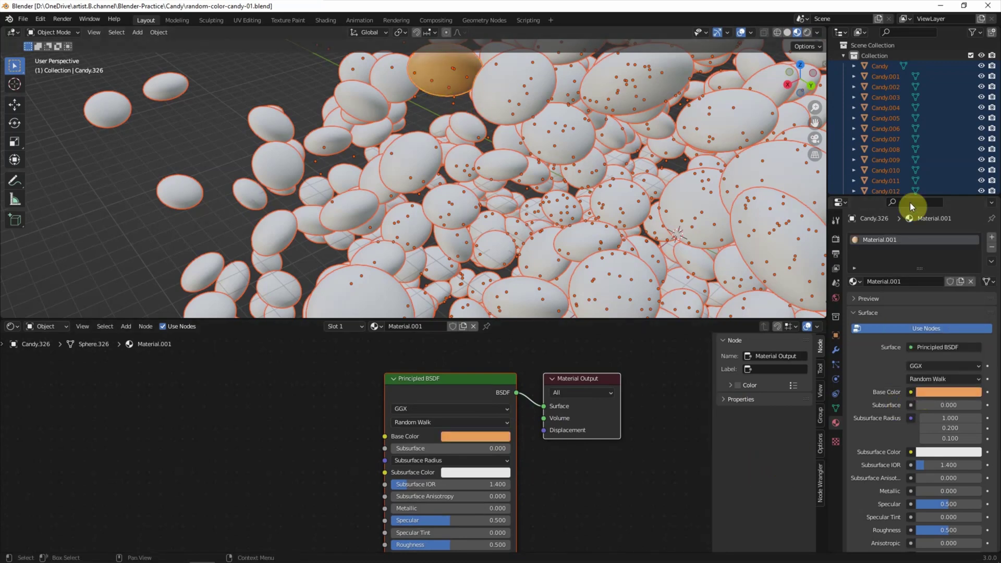
left_click(991, 261)
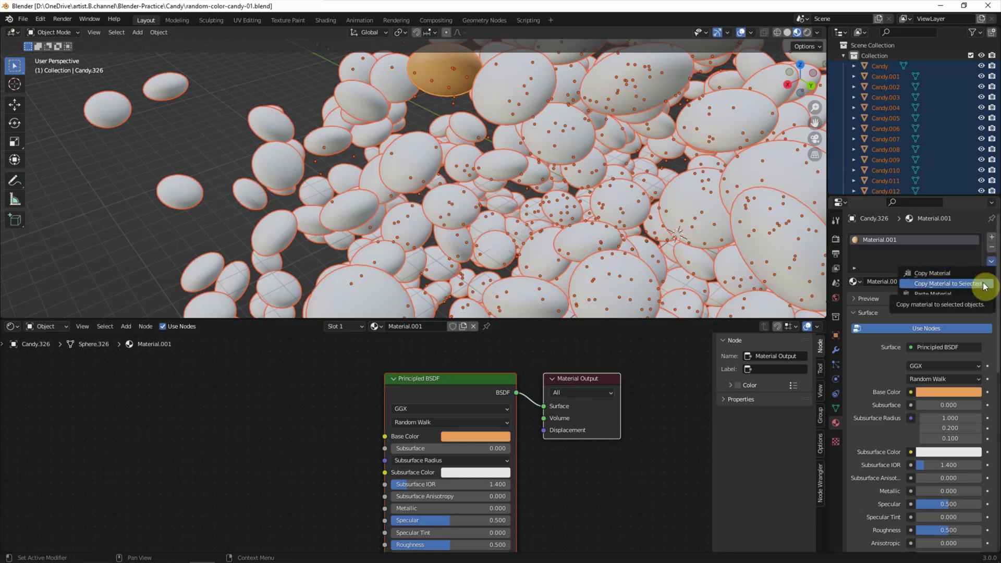
left_click(984, 286)
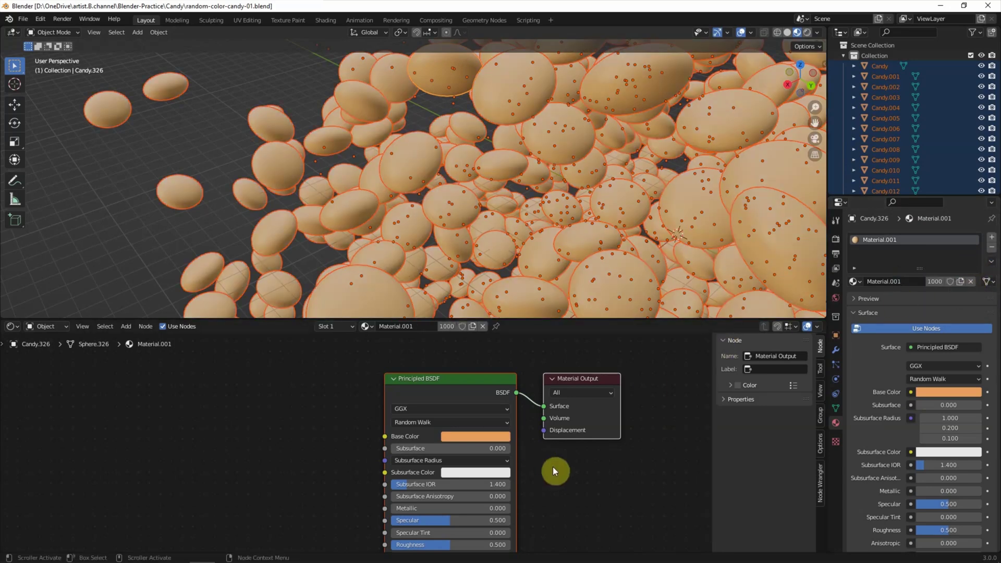
Step: Change the material's base colour to saturated red and roughness to 0.259
middle_click_drag(559, 455, 571, 405)
left_click(472, 387)
left_click(488, 296)
left_click_drag(488, 297, 500, 308)
left_click_drag(462, 495, 434, 495)
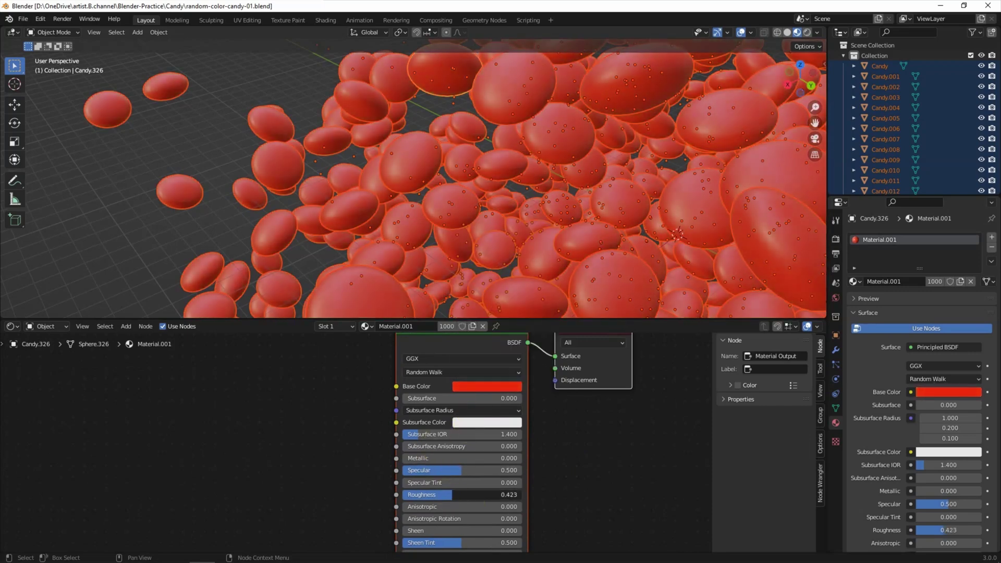
middle_click_drag(301, 454, 327, 485)
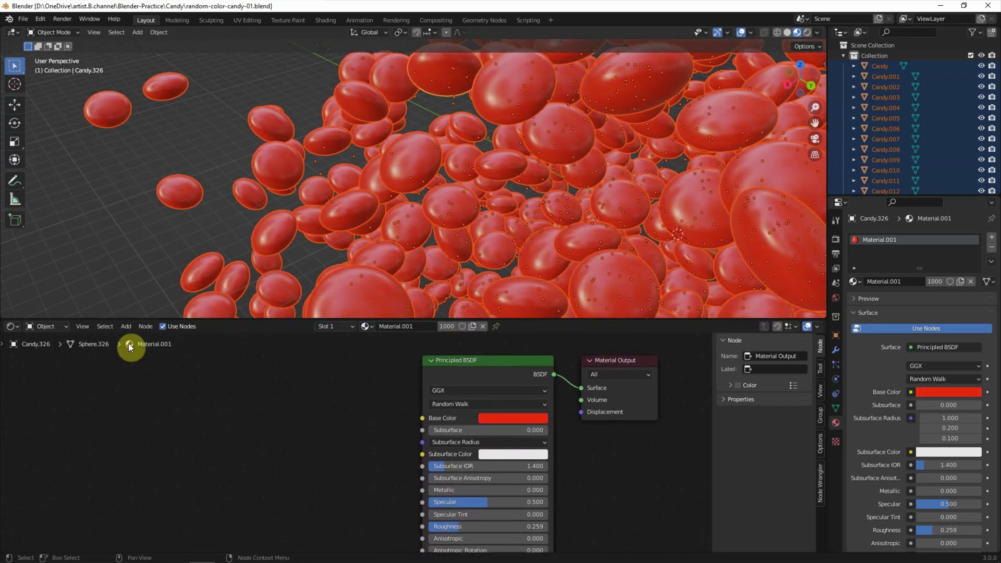
left_click(142, 339)
Step: Add a ColorRamp node and an Object Info node left of the shader
type("color ramp")
key("Return")
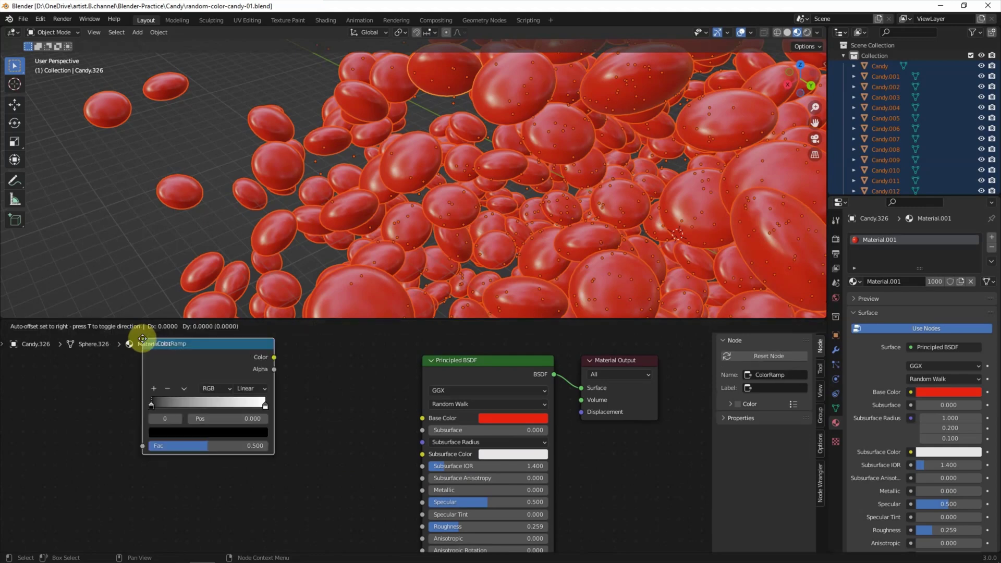
left_click(235, 362)
left_click(128, 326)
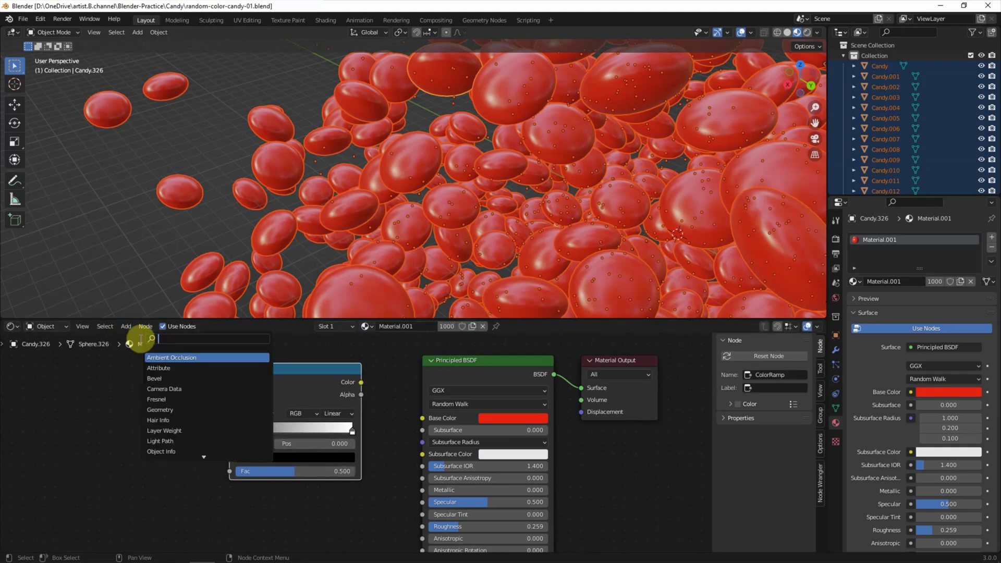
type("obj")
key("Return")
left_click(89, 386)
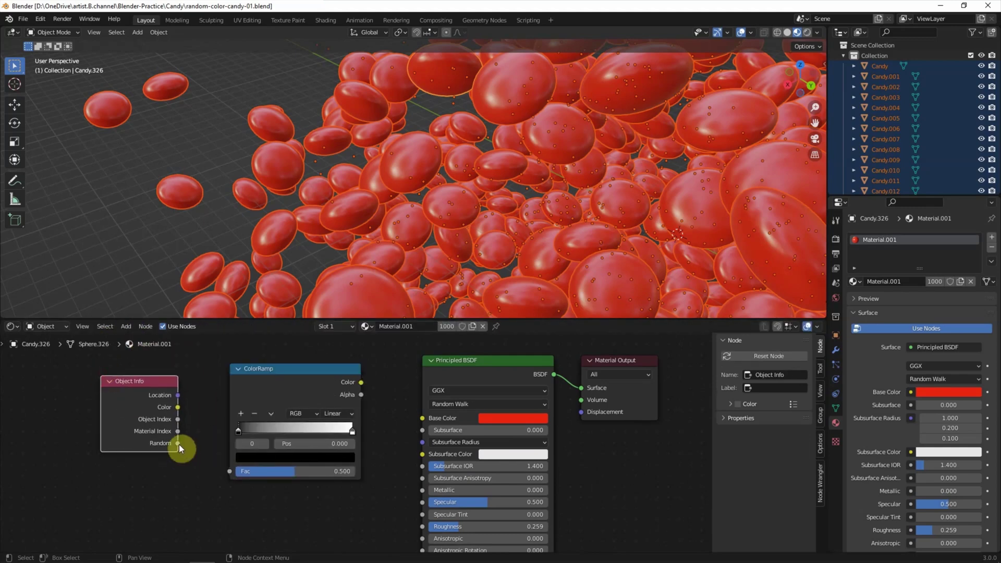
Step: Link Random to the ramp's Fac and ramp Color to Base Color, using Constant interpolation
left_click_drag(225, 471, 229, 472)
left_click_drag(361, 382, 423, 418)
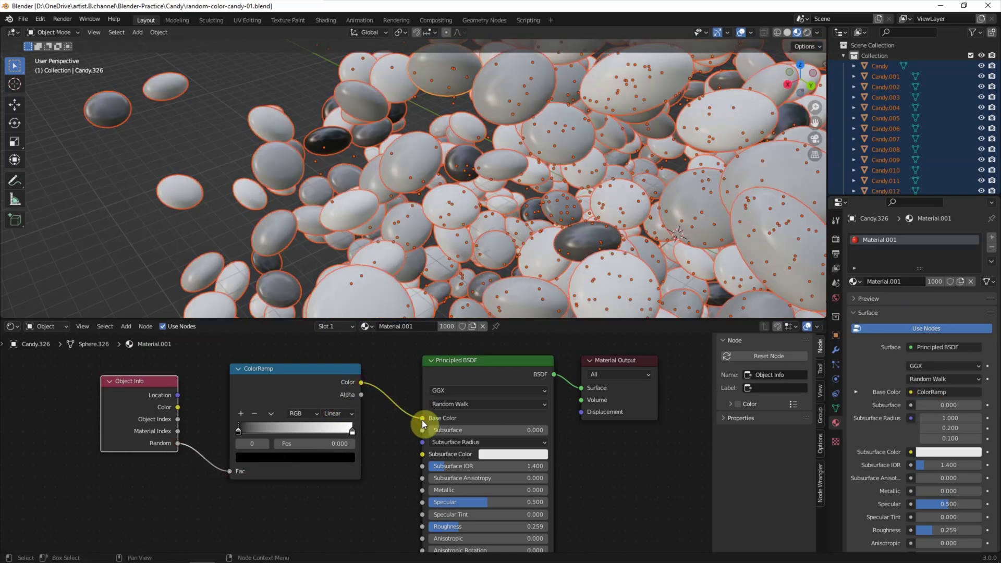
left_click(670, 468)
left_click(348, 412)
left_click(351, 471)
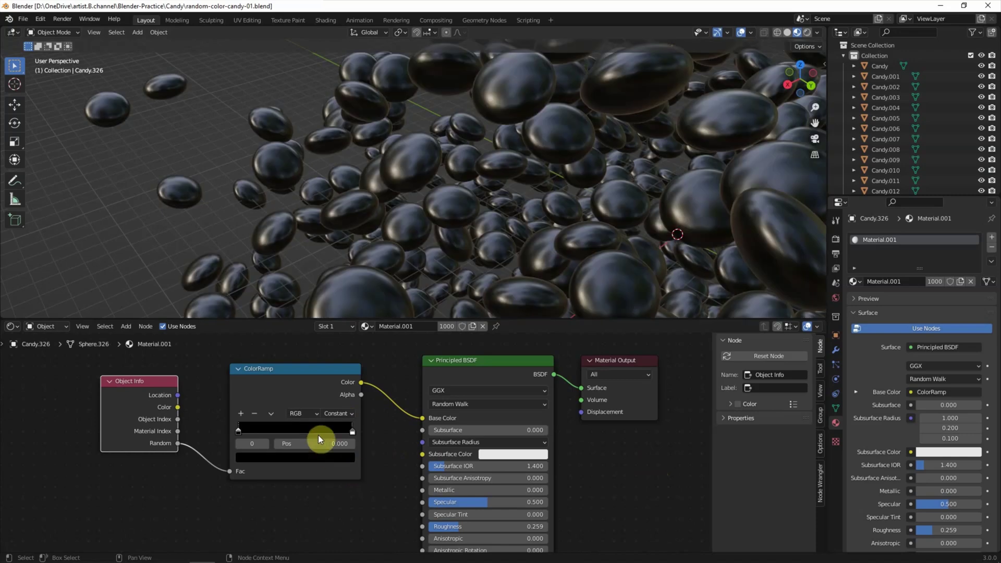
Step: Slide the ColorRamp's white stop toward the middle and turn the black start stop red
left_click(331, 429)
scroll(346, 438, "up", 1)
scroll(336, 443, "up", 2)
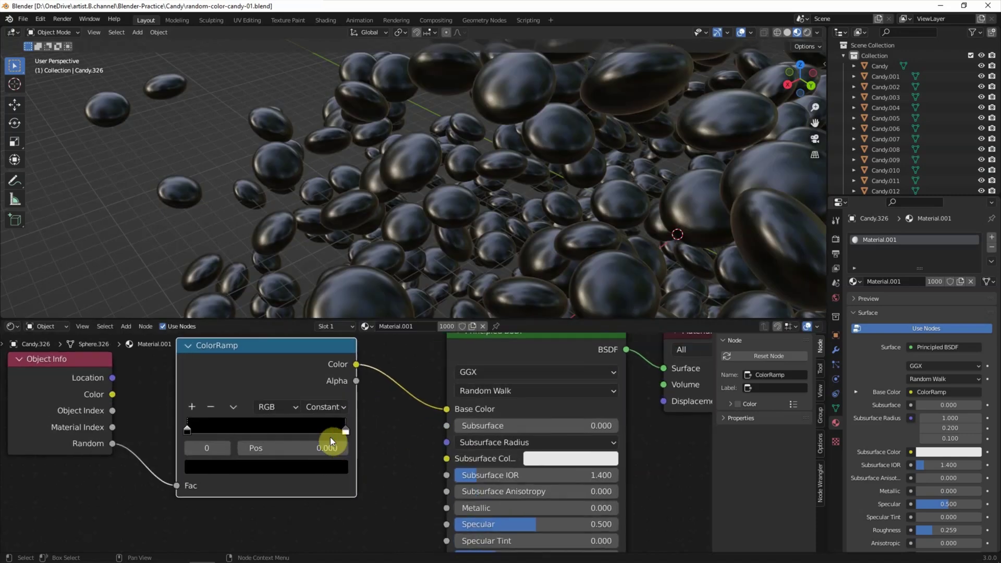
mouse_move(369, 442)
left_mouse_down()
mouse_move(300, 446)
mouse_move(339, 447)
left_mouse_up()
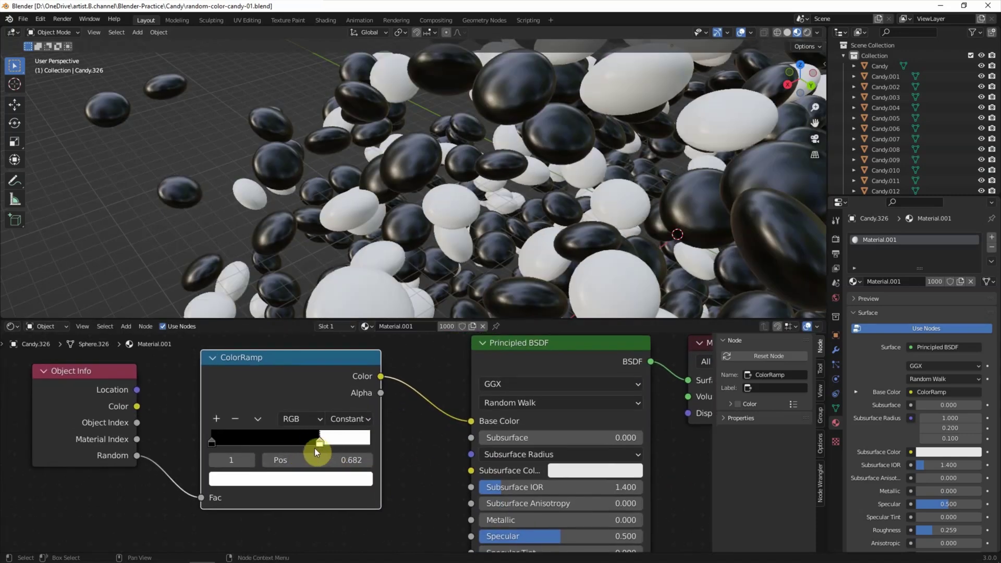
left_click(212, 444)
left_click(255, 476)
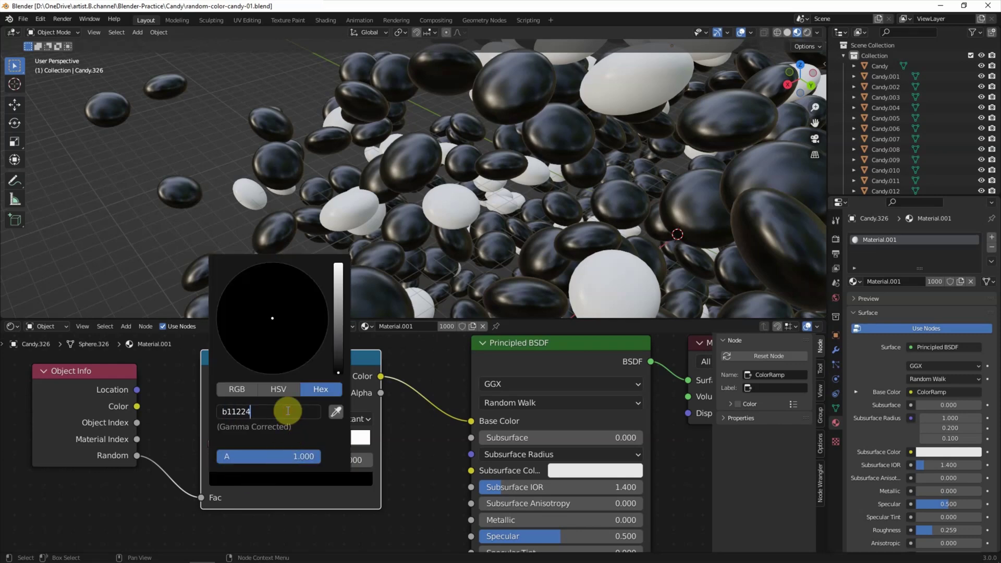
key("Return")
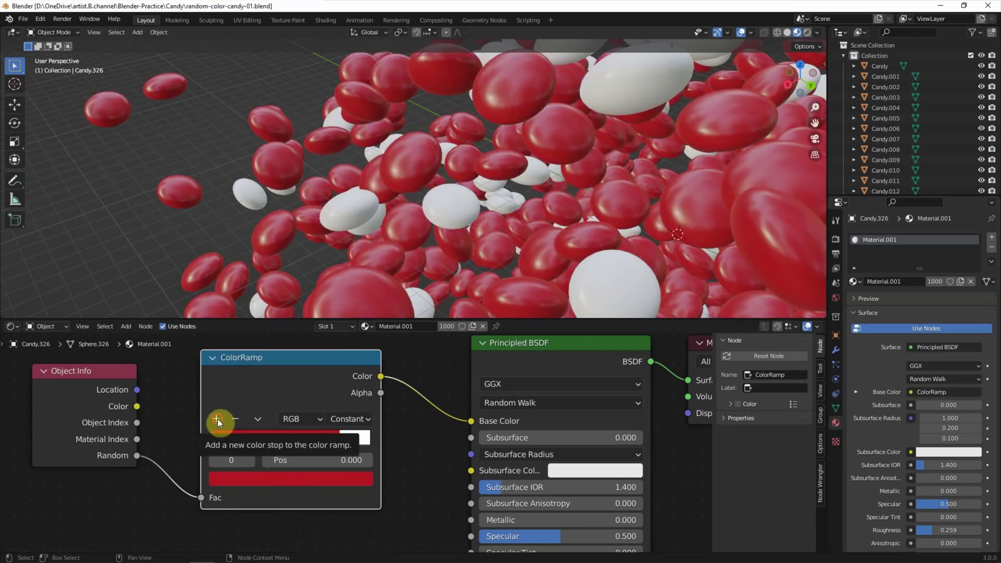
Step: Add ColorRamp stops coloured yellow FFF200 and blue 2F9FD7
left_click(217, 418)
left_click(254, 478)
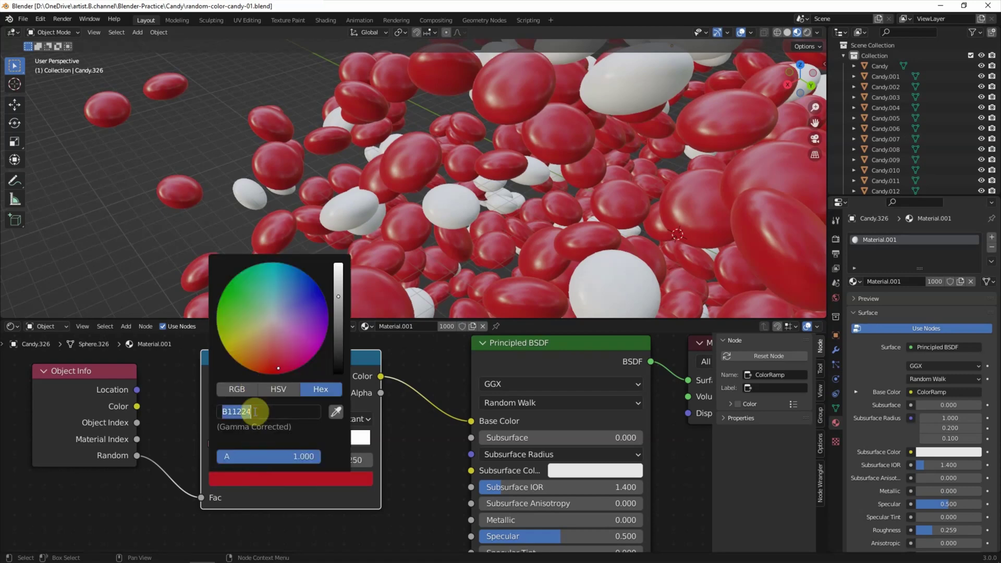
key("Return")
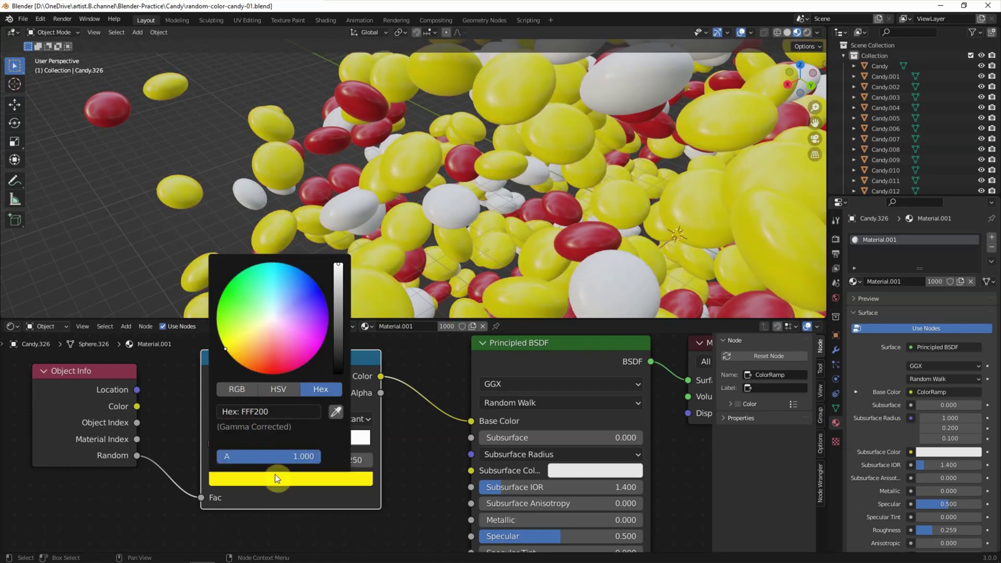
left_click(245, 478)
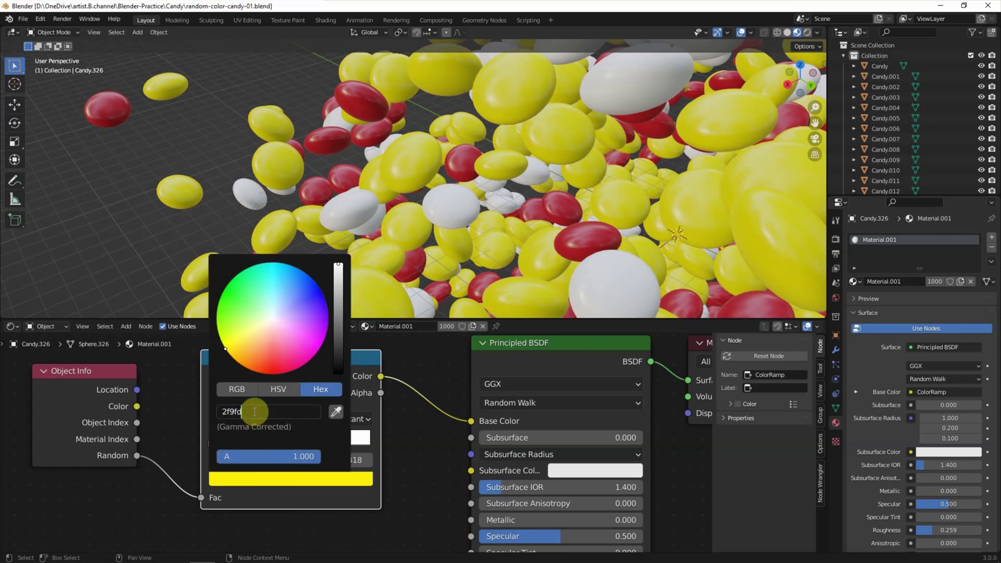
type("b")
key("Return")
Step: Set the next ColorRamp stops to green and orange F26F22
left_click(275, 477)
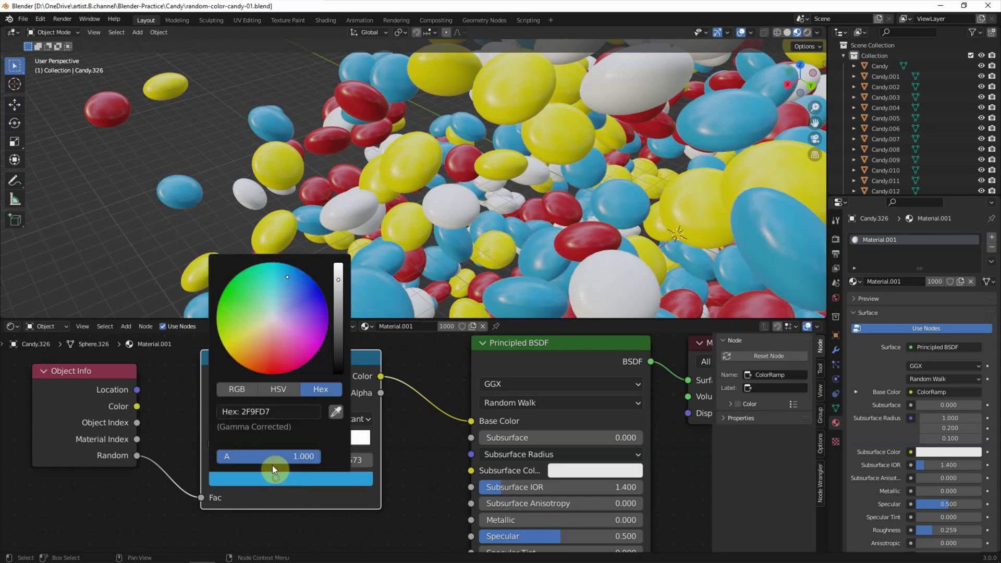
type("84f")
key("Return")
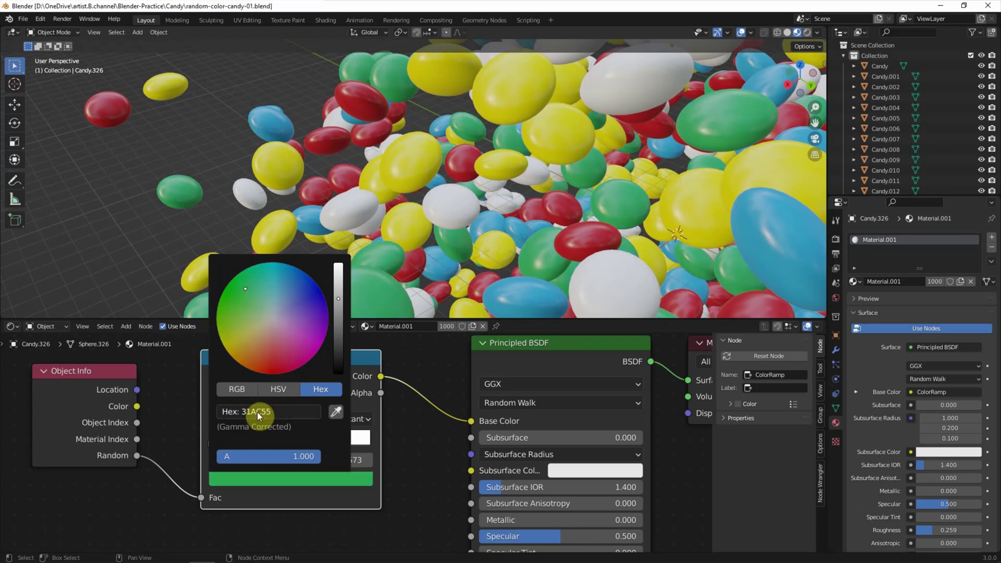
left_click(231, 474)
left_click(256, 411)
type("f26f22")
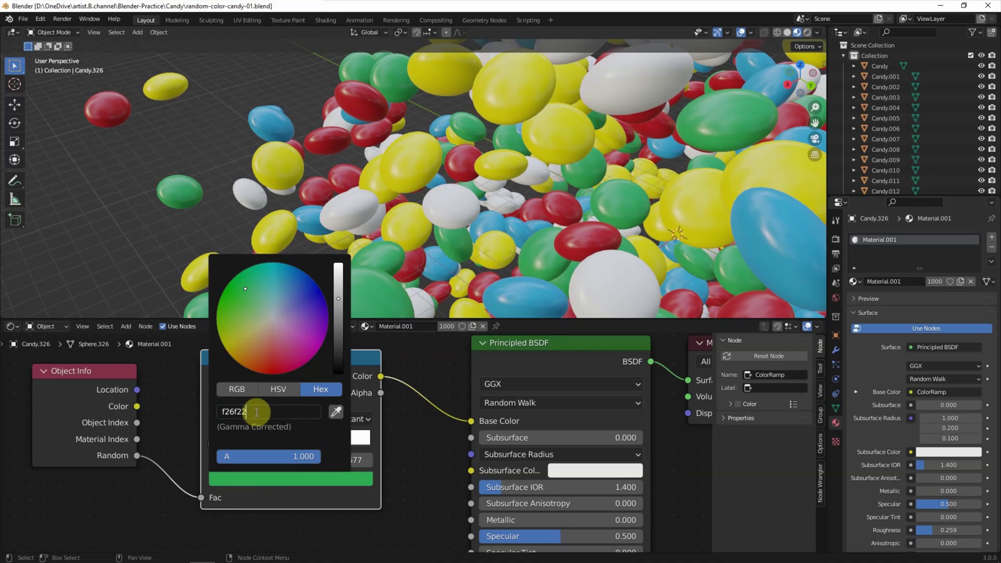
key("Return")
Step: Change the white stop to brown 603A34 and shift the blue stop slightly
left_click(340, 441)
left_click(247, 475)
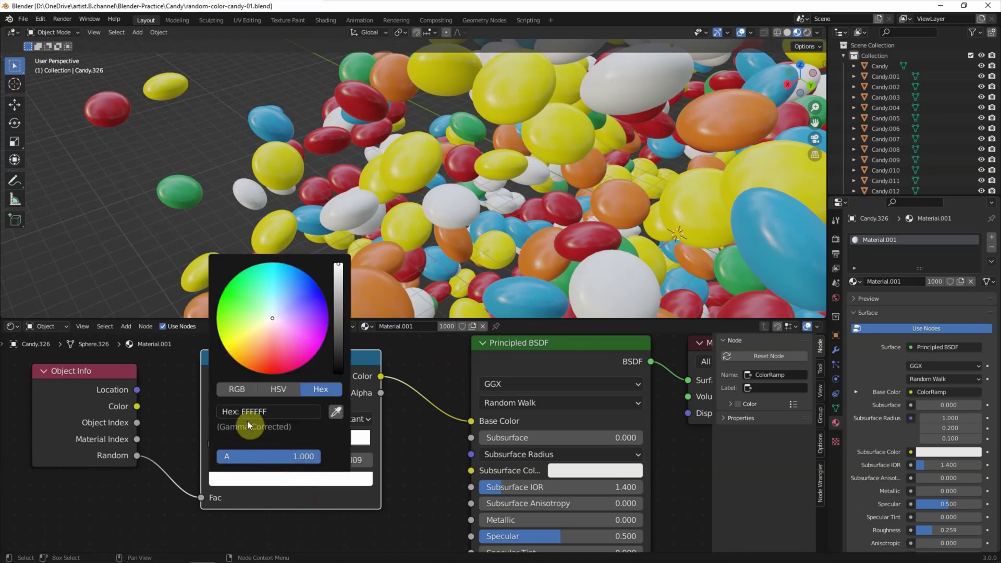
type("603a34")
key("Return")
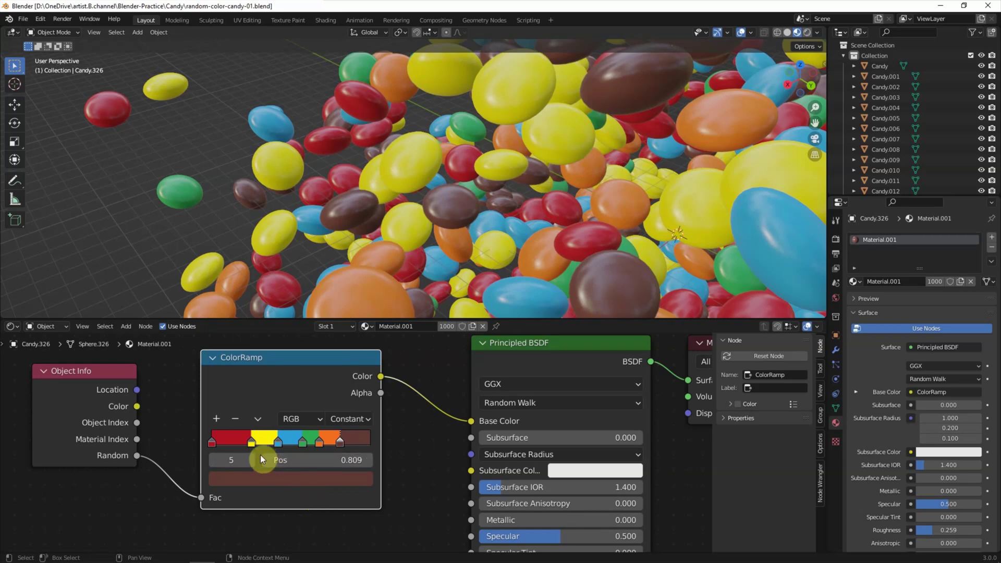
left_click_drag(278, 443, 333, 443)
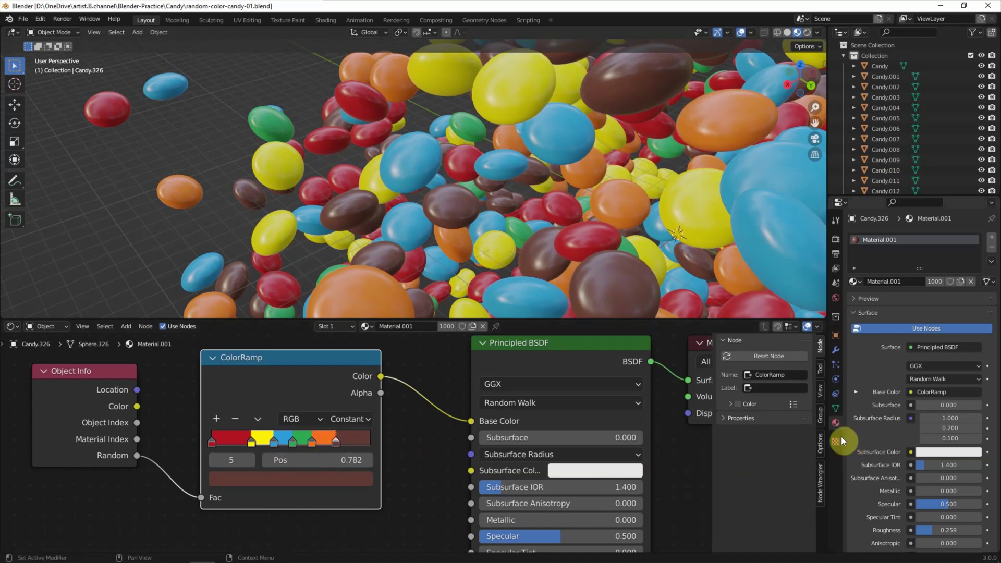
Step: Switch the render engine to Cycles and preview the scene in Rendered shading
left_click(836, 238)
left_click(918, 237)
left_click(922, 272)
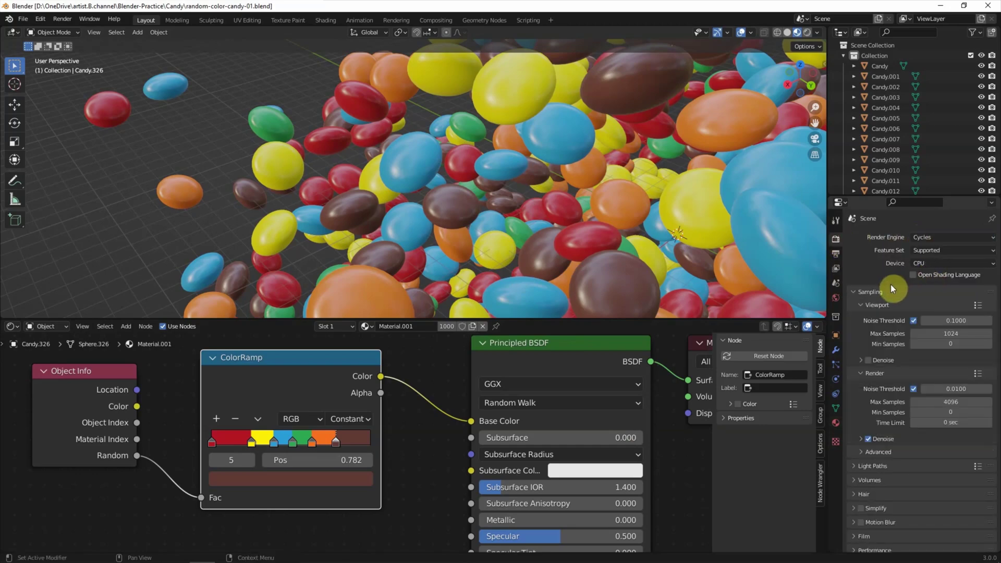
left_click(794, 32)
Step: Turn the Shader Editor into a 3D Viewport showing the Right Orthographic view
left_click(41, 328)
left_click(10, 326)
left_click(22, 353)
scroll(499, 451, "down", 5)
scroll(499, 452, "down", 2)
left_click(817, 359)
left_click(137, 326)
mouse_move(151, 467)
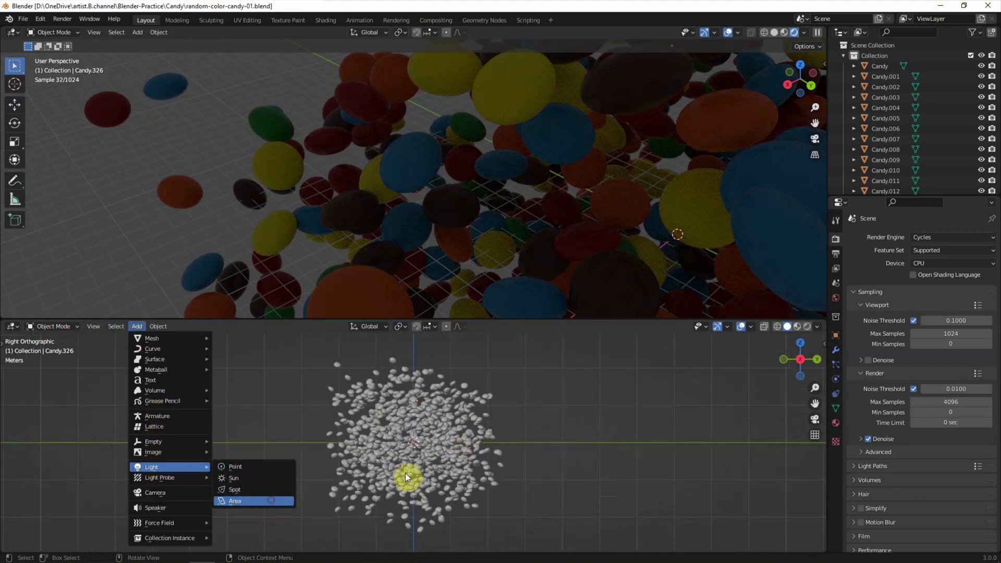
Step: Add an enlarged, tilted area light with 60000 W power
key("Return")
key("s")
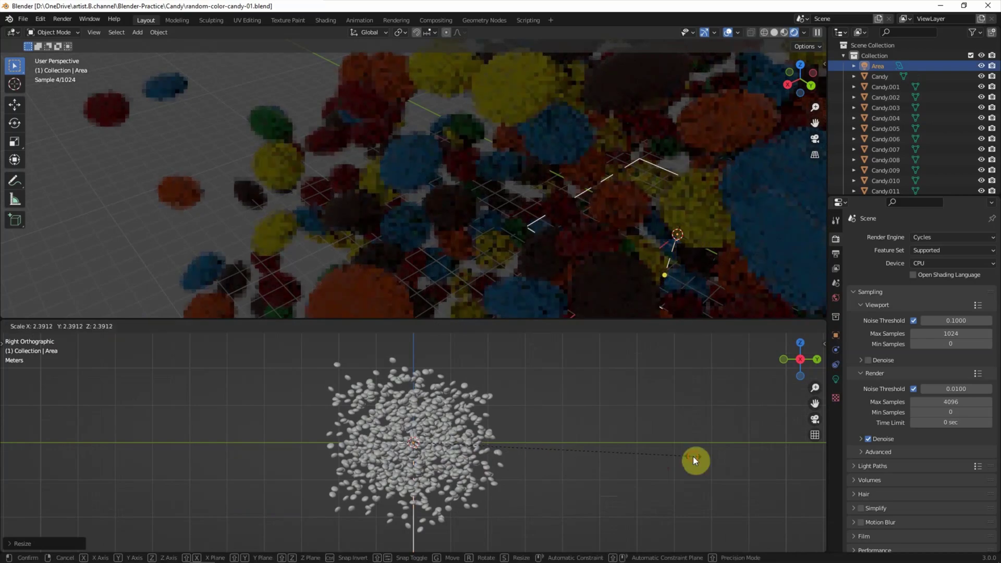
left_click(633, 421)
scroll(457, 422, "down", 3)
scroll(458, 422, "up", 2)
key("r")
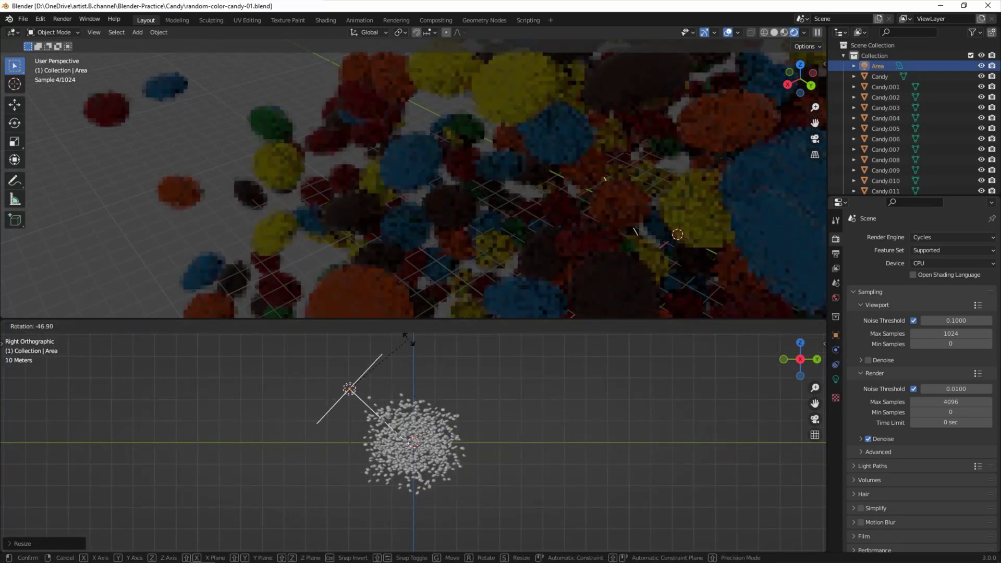
left_click(410, 339)
left_click(836, 379)
left_click(923, 308)
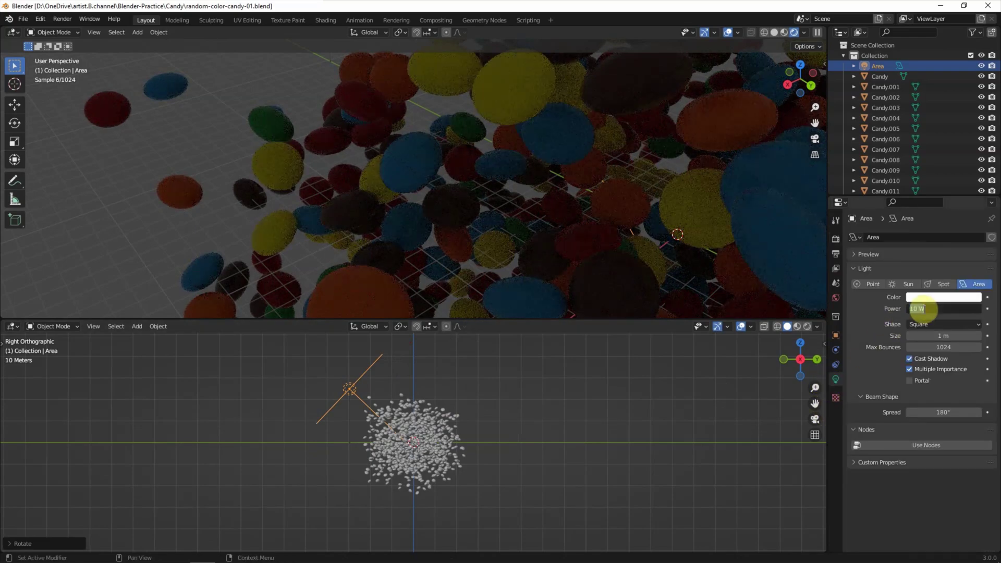
type("00")
key("Return")
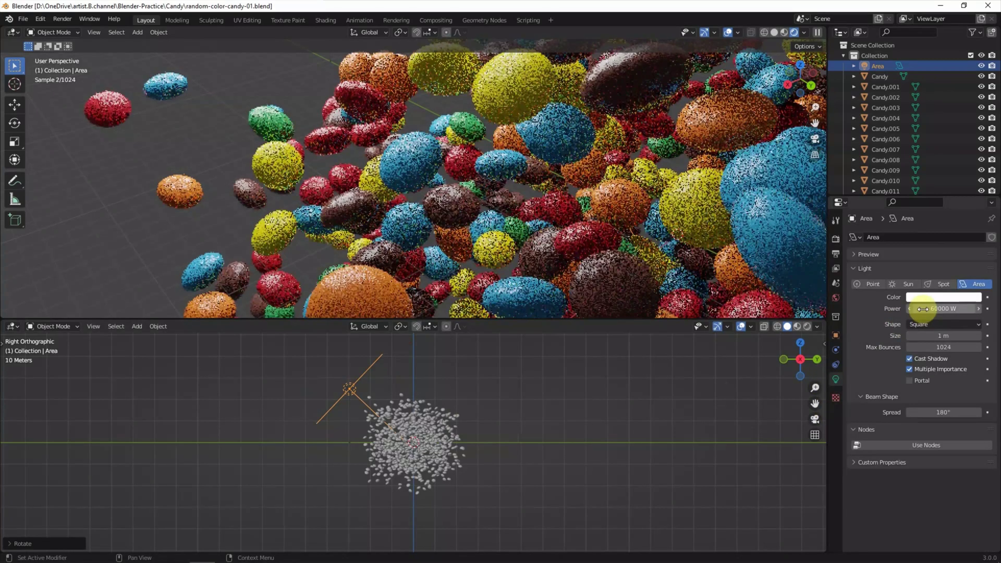
Step: Duplicate the area light, place and angle it on the opposite side, at 40000 W
left_click(584, 387)
left_click(353, 392)
key("ctrl+c")
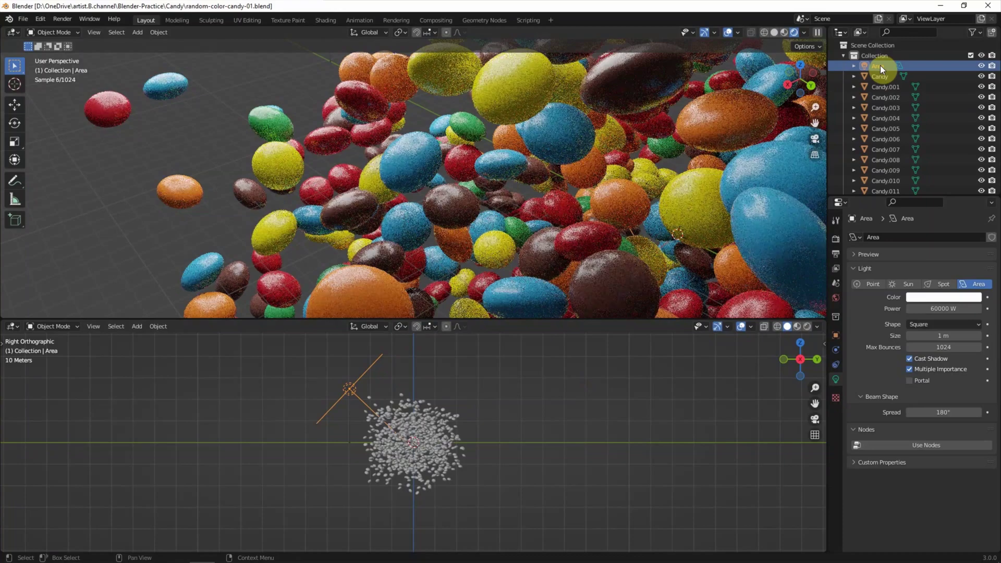
key("ctrl+v")
key("g")
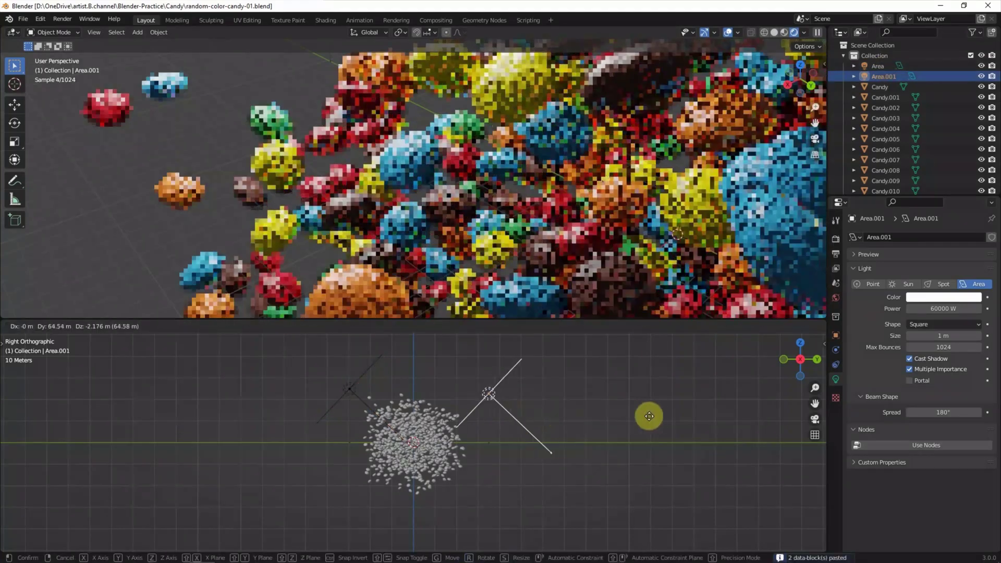
left_click(696, 476)
key("r")
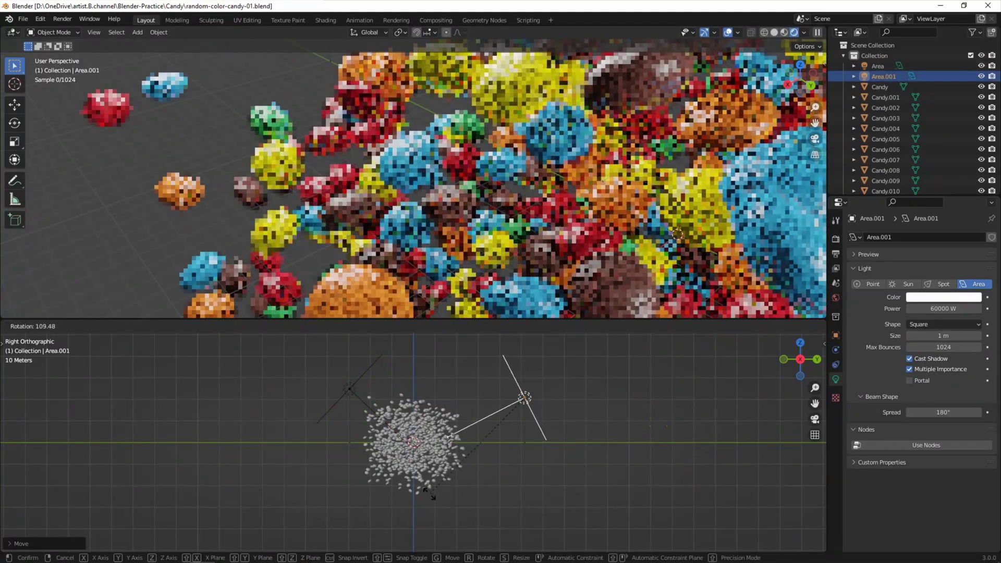
left_click(853, 364)
double_click(944, 308)
type("400")
key("Return")
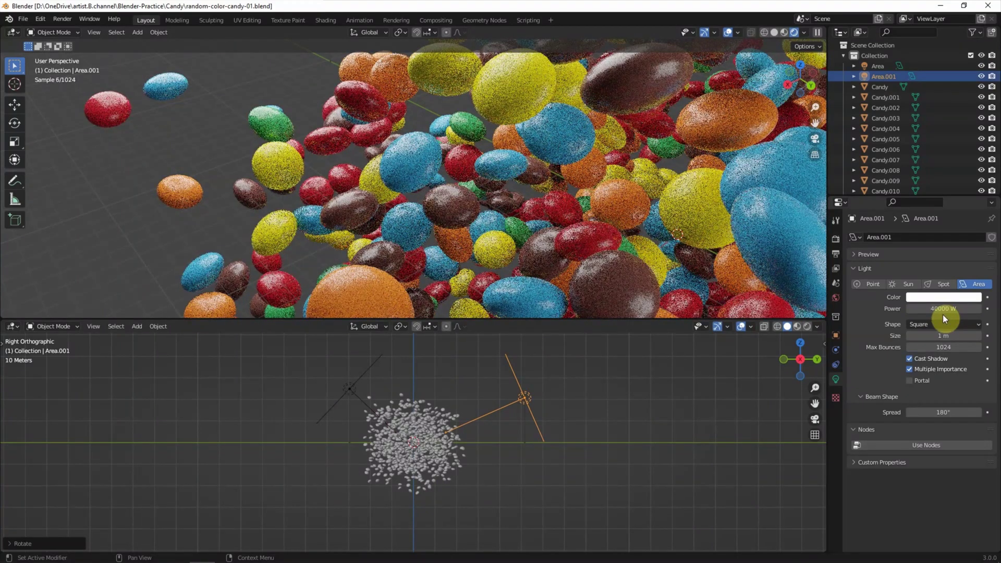
left_click(136, 326)
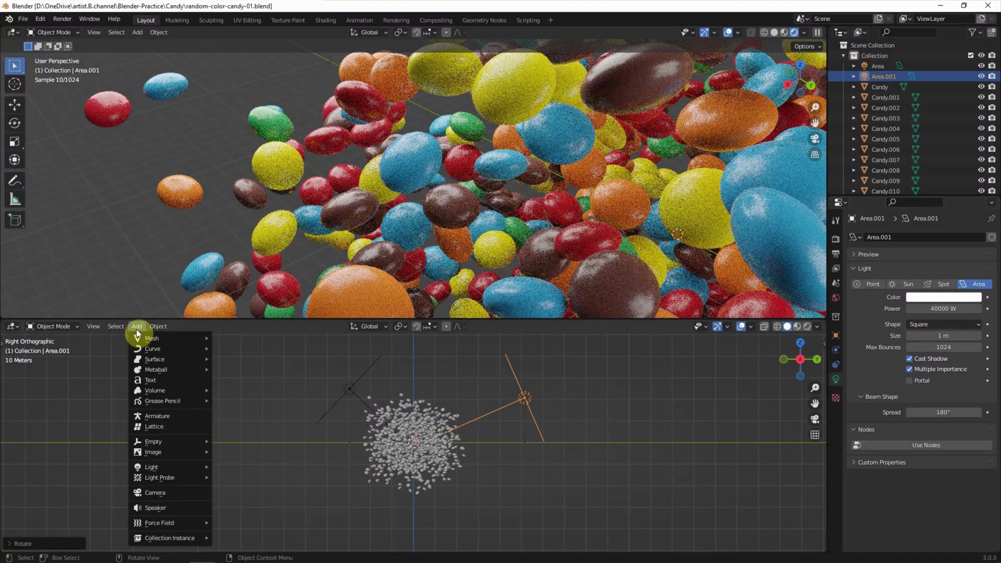
Step: Add a plane, enlarge it and position it below the candy cloud as a wide floor
left_click(232, 340)
key("s")
left_click(590, 449)
key("s")
left_click(547, 449)
key("g")
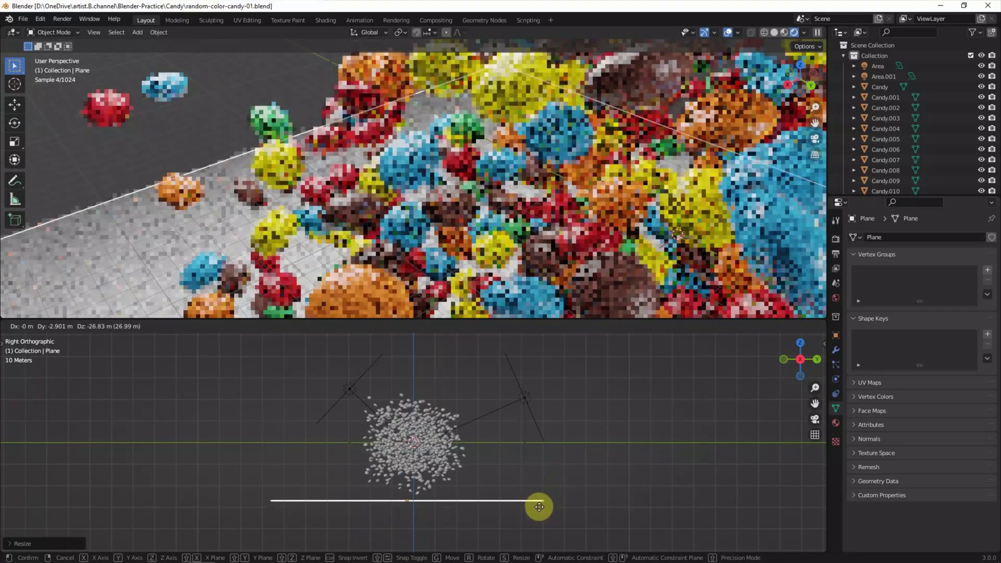
left_click(541, 501)
key("s")
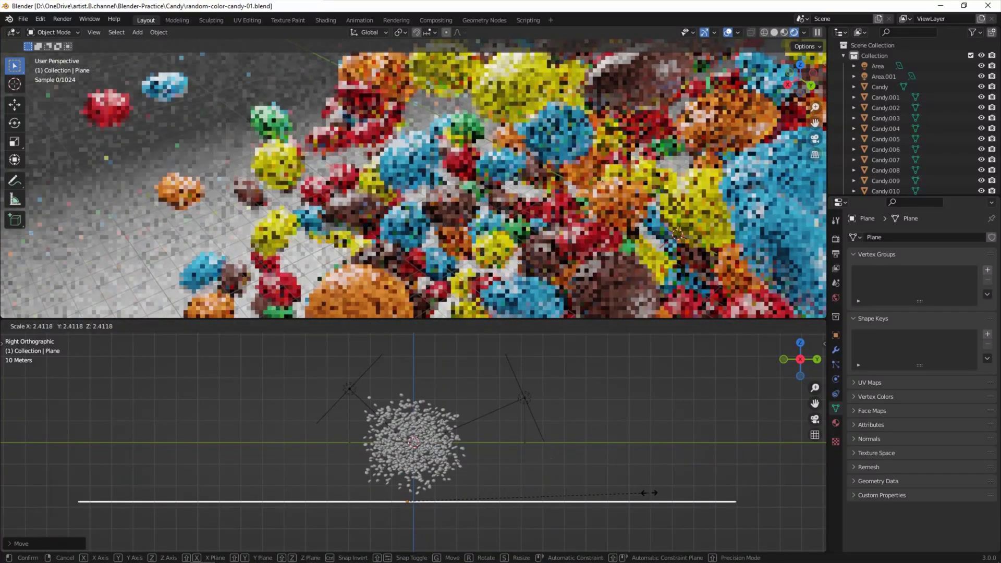
left_click(648, 489)
Step: Re-angle the first area light and change its power value
left_click(350, 389, "shift")
key("r")
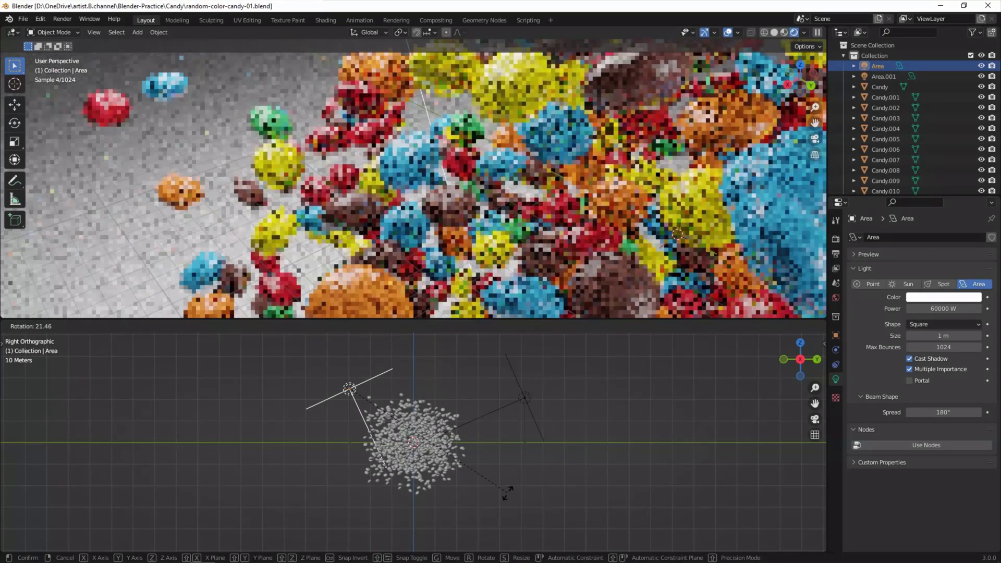
left_click(508, 492)
left_click(931, 309)
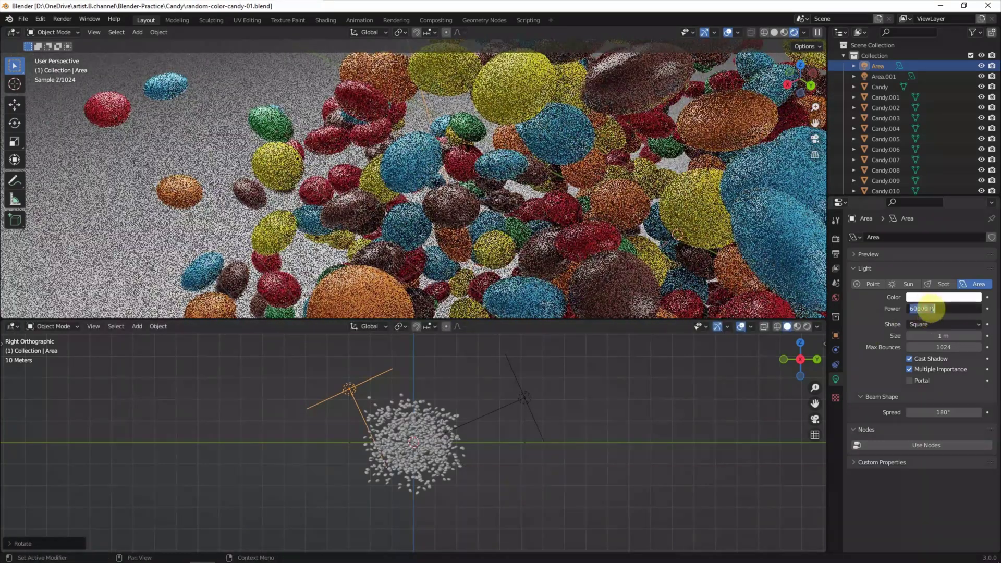
type("5000")
key("Return")
left_click(704, 501)
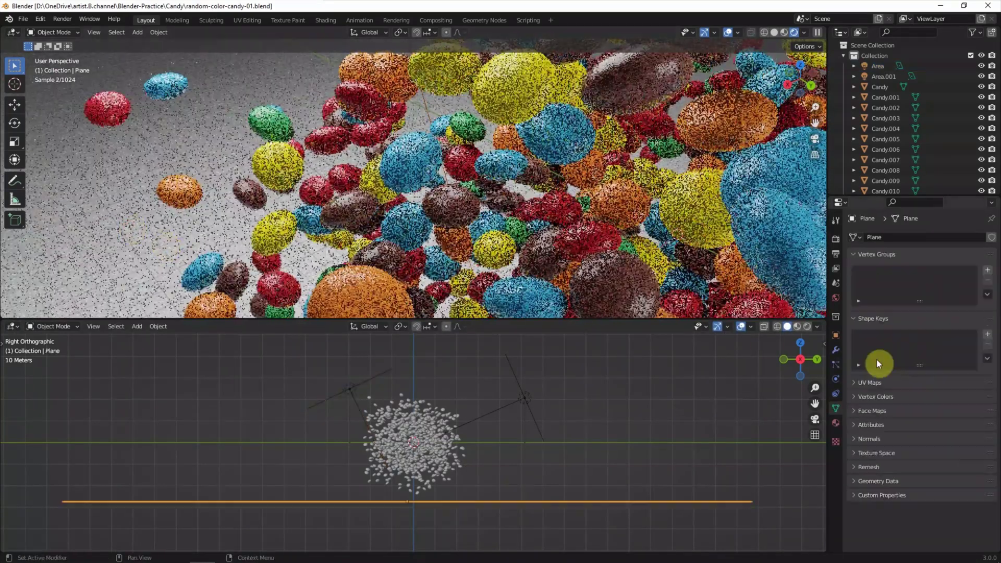
left_click(836, 422)
left_click(934, 373)
Step: Make the floor's base colour a bright orange (FFA142) and hide the viewport overlays
left_click(922, 280)
left_click_drag(923, 279, 913, 287)
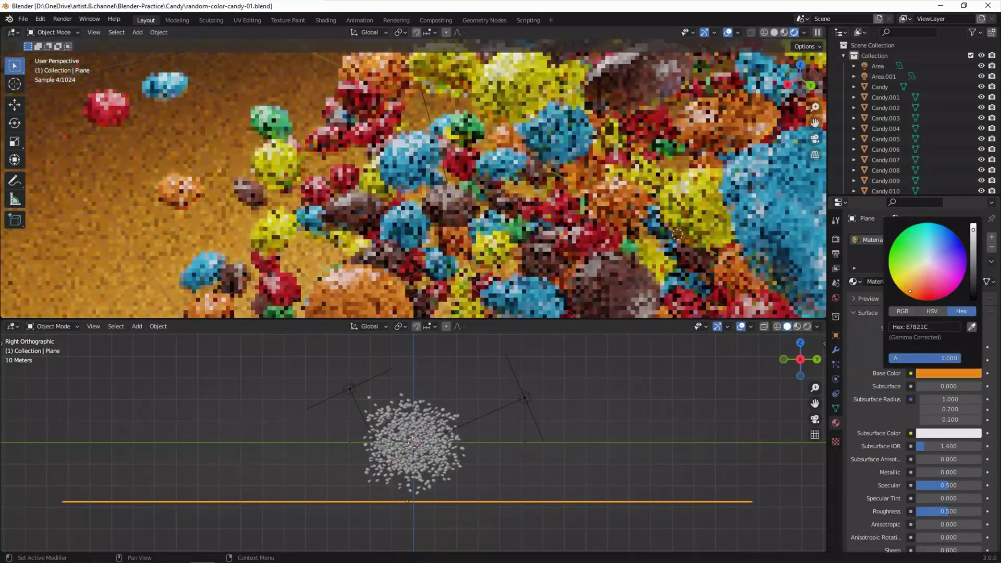
left_click_drag(972, 232, 972, 224)
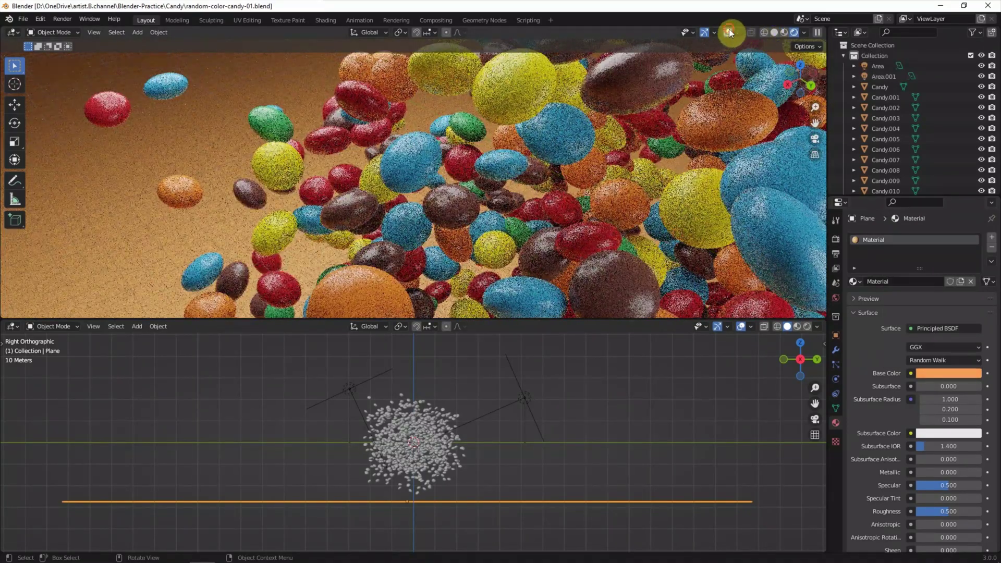
left_click(728, 31)
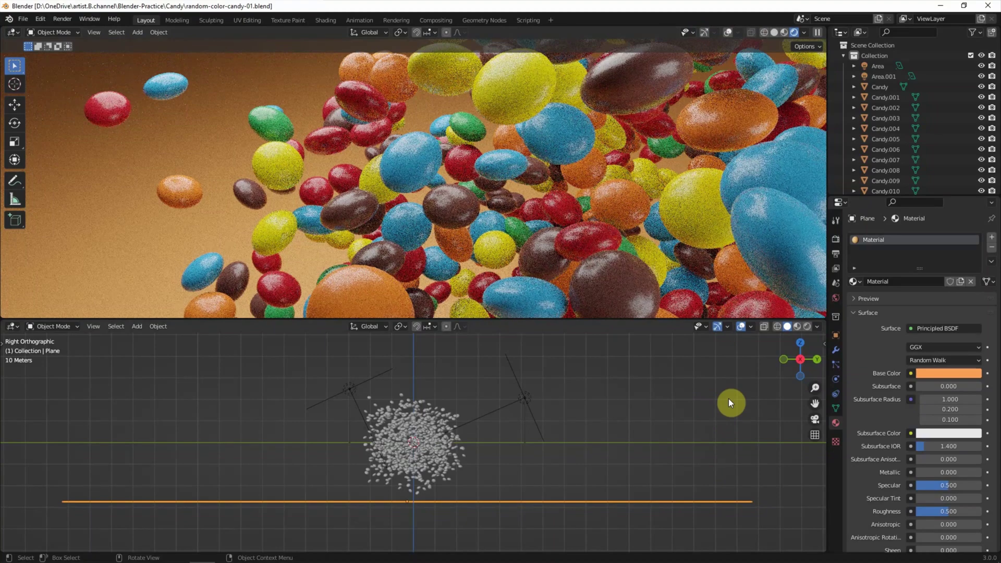